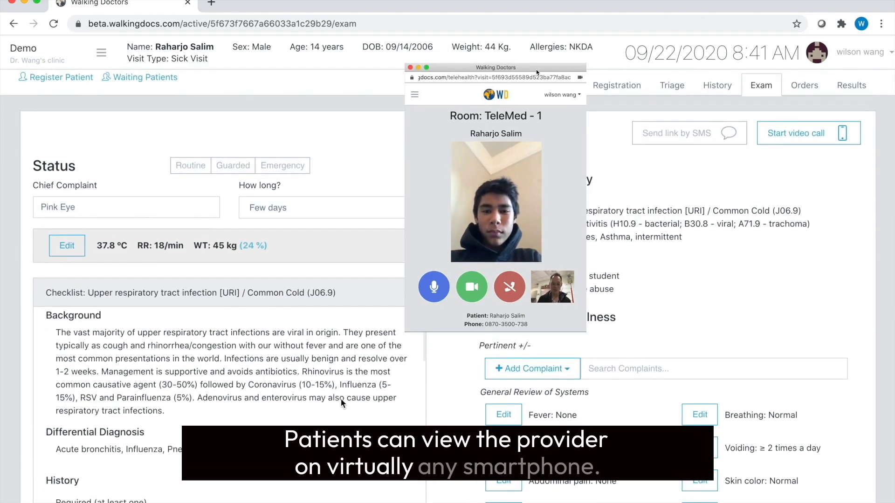
Tick Cough, Rhinorrhea and Sick contact: Family in the exam checklist's History section
scroll(307, 335, down, 3)
scroll(125, 267, down, 5)
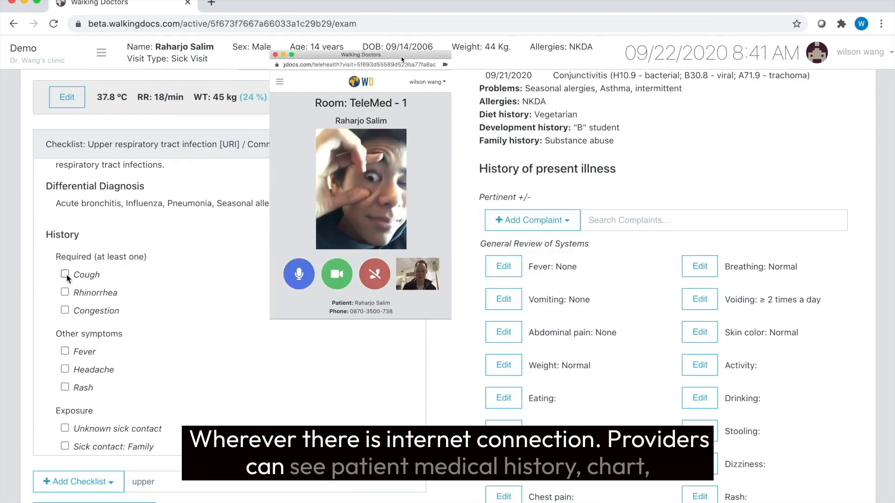
click(65, 273)
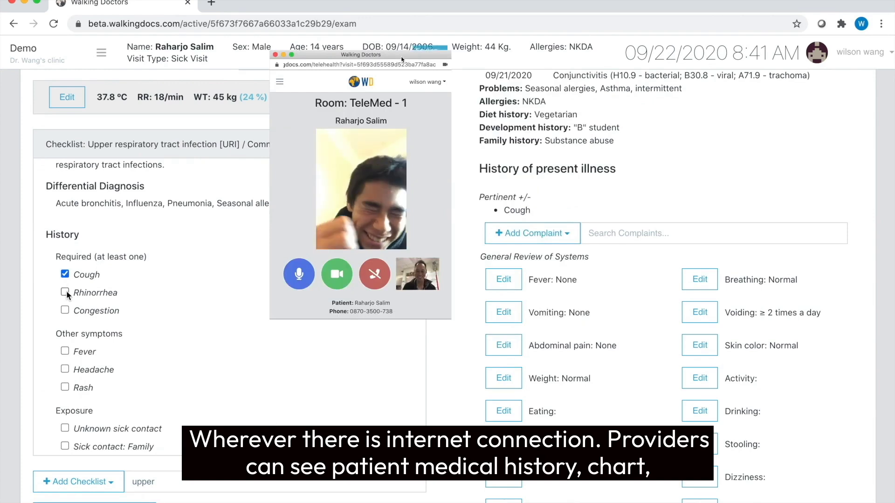
click(66, 292)
scroll(119, 417, down, 3)
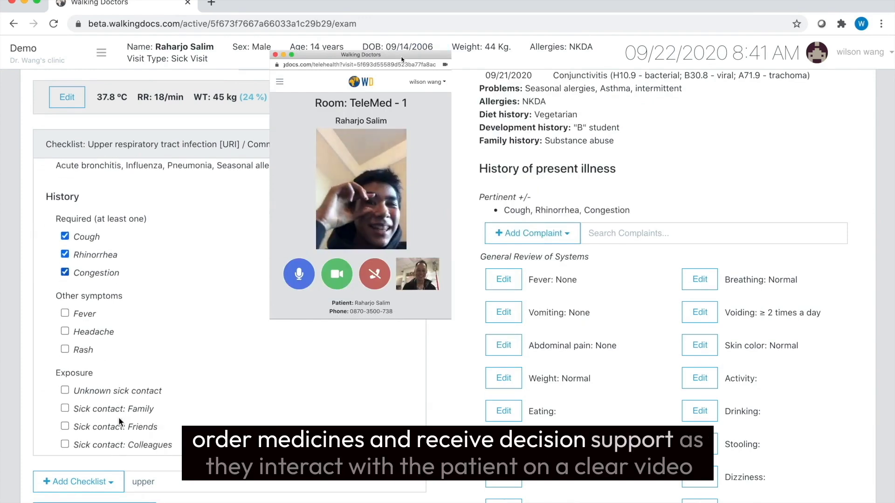
click(65, 357)
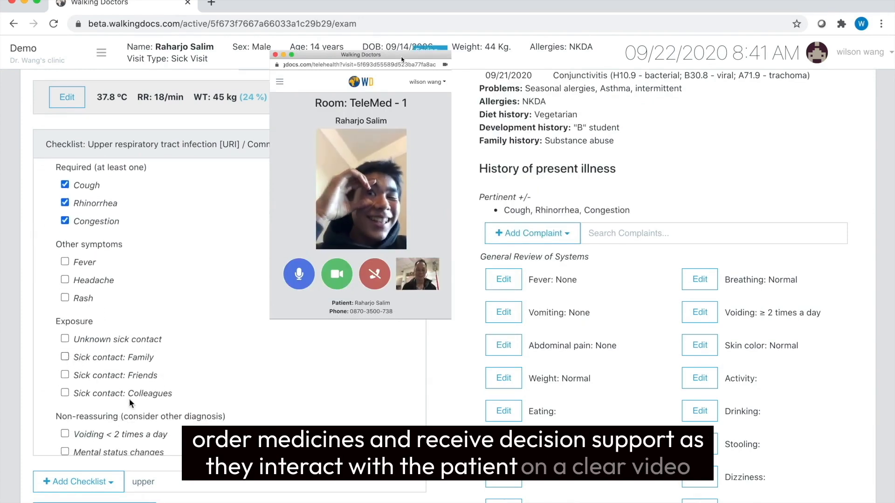
scroll(136, 405, down, 5)
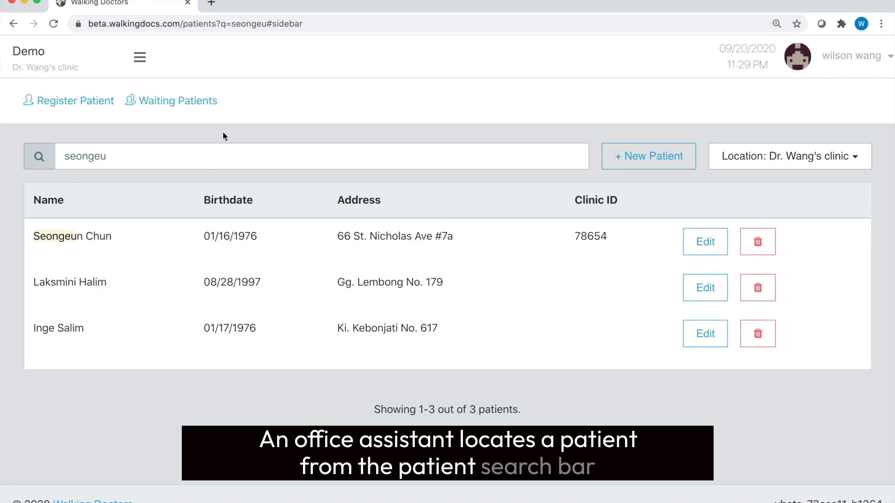
Search Patient Search by the patient's name and open the matching registration record
click(139, 57)
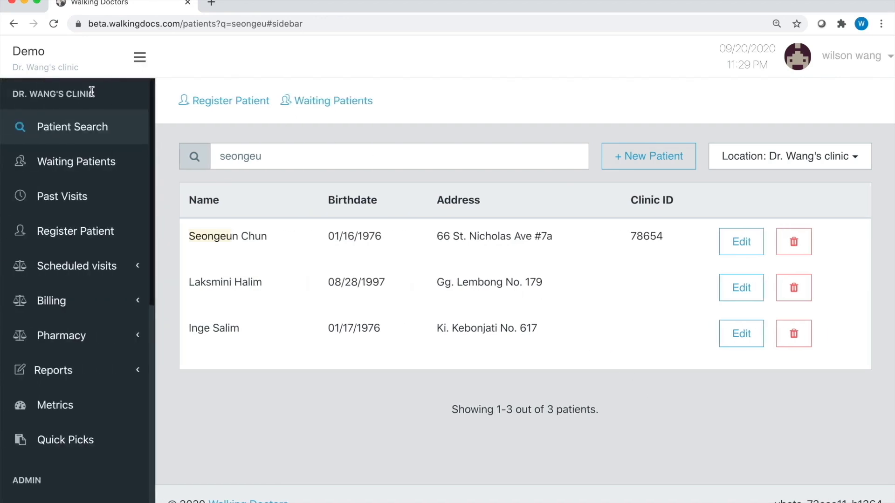
click(76, 127)
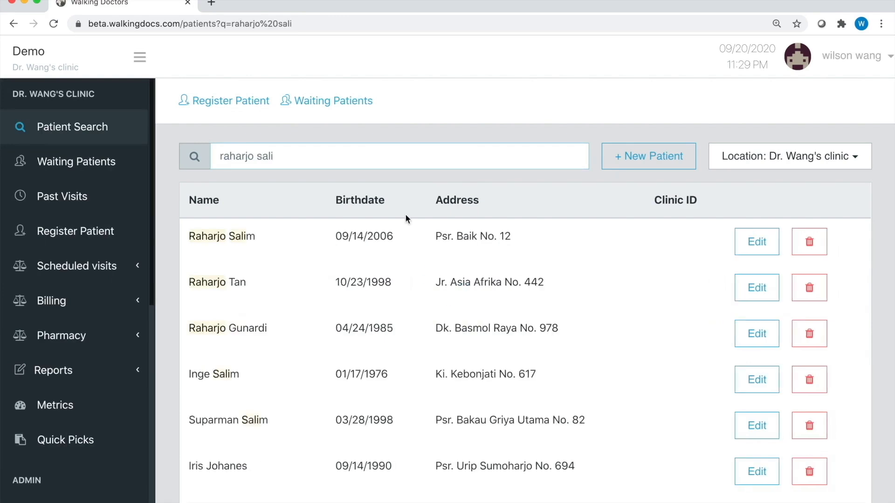
click(750, 244)
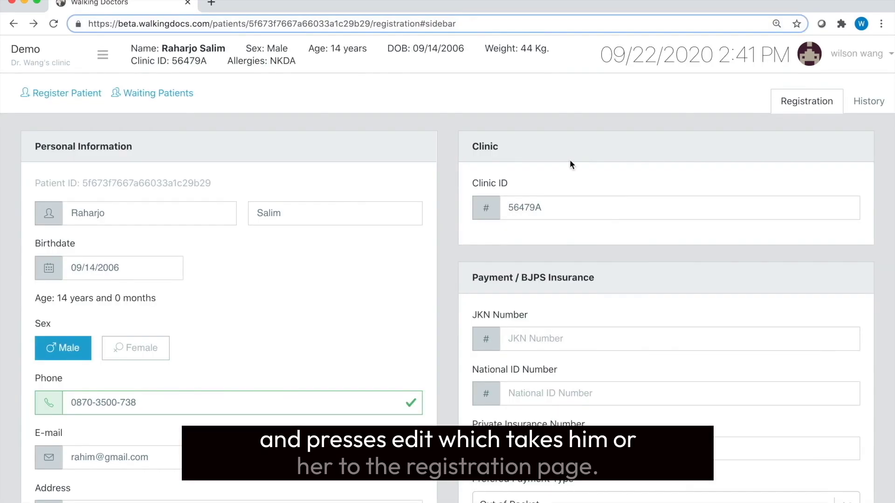
scroll(569, 159, down, 5)
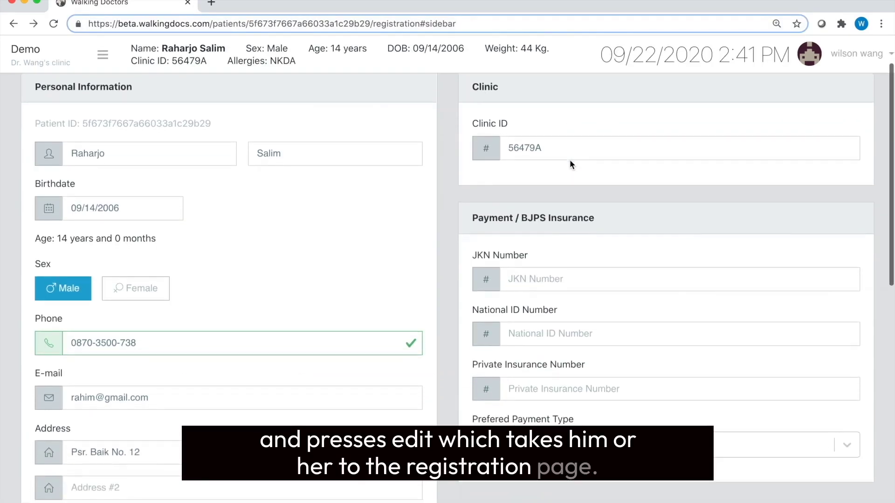
Confirm Out of Pocket as the preferred payment type
scroll(570, 159, down, 3)
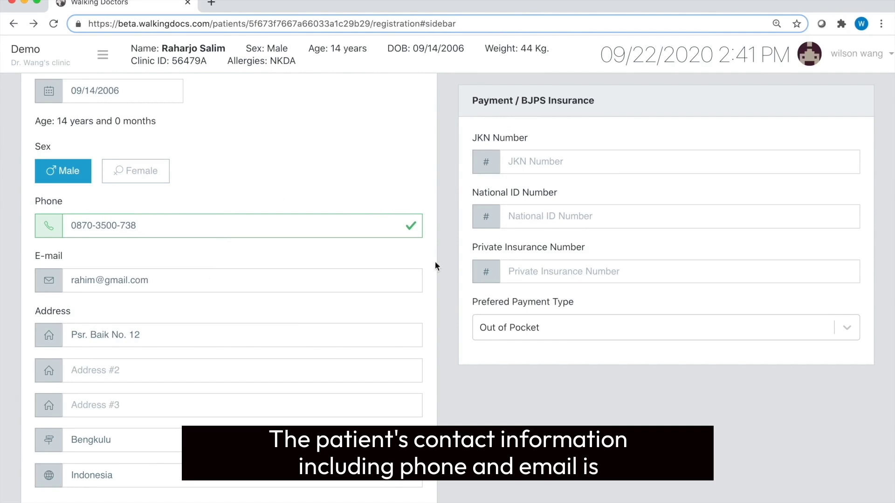
click(510, 328)
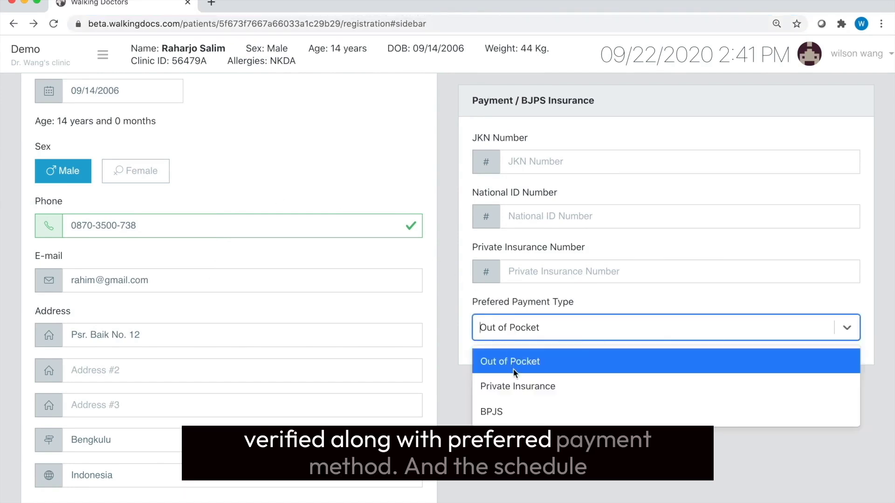
click(513, 369)
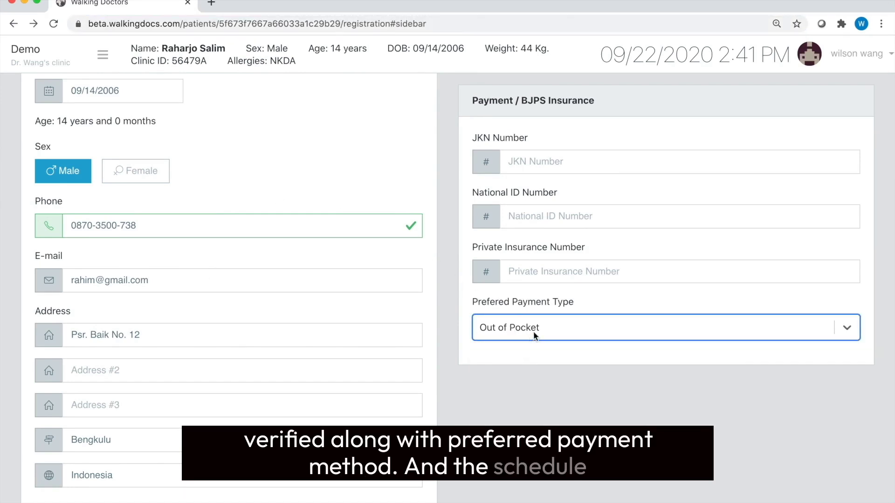
Begin a new visit for the patient from the Visit panel
scroll(410, 393, down, 6)
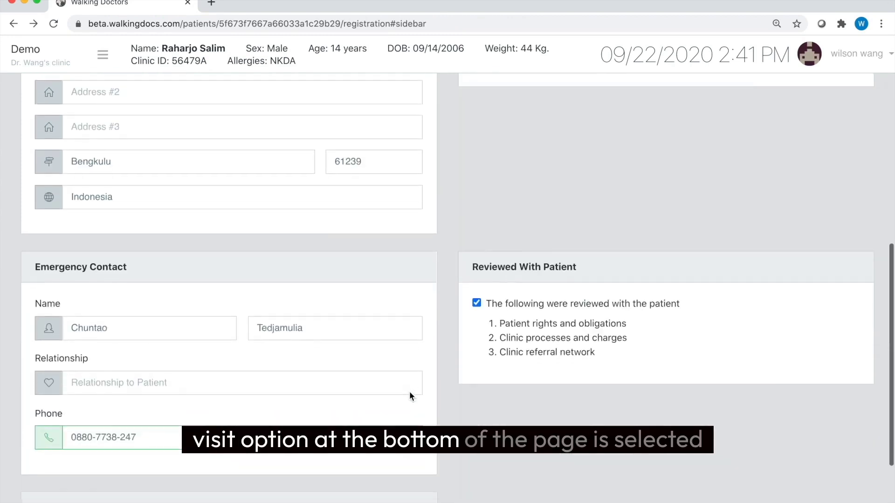
scroll(409, 393, down, 3)
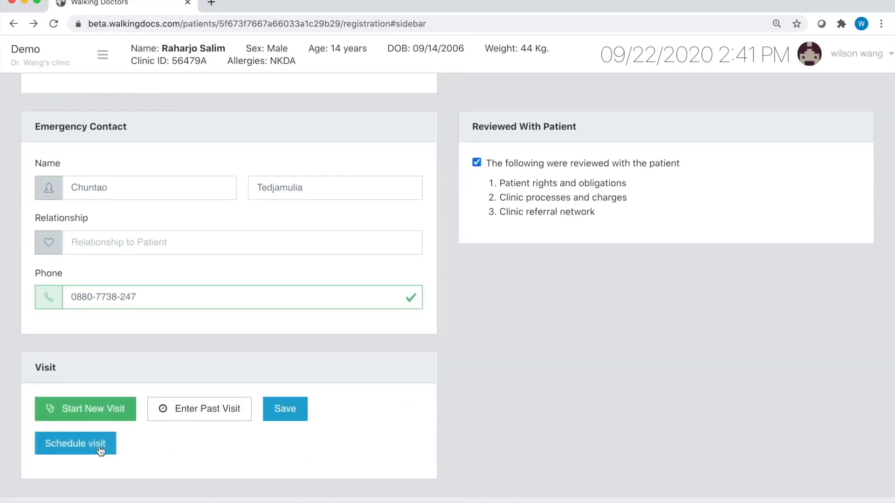
click(75, 443)
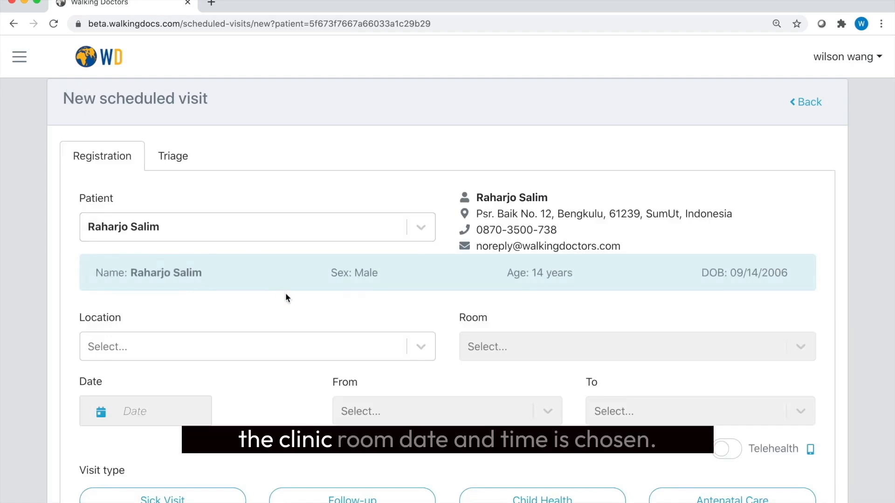
Set the visit location to the doctor's clinic and the room to TeleMed - 1
scroll(286, 297, down, 1)
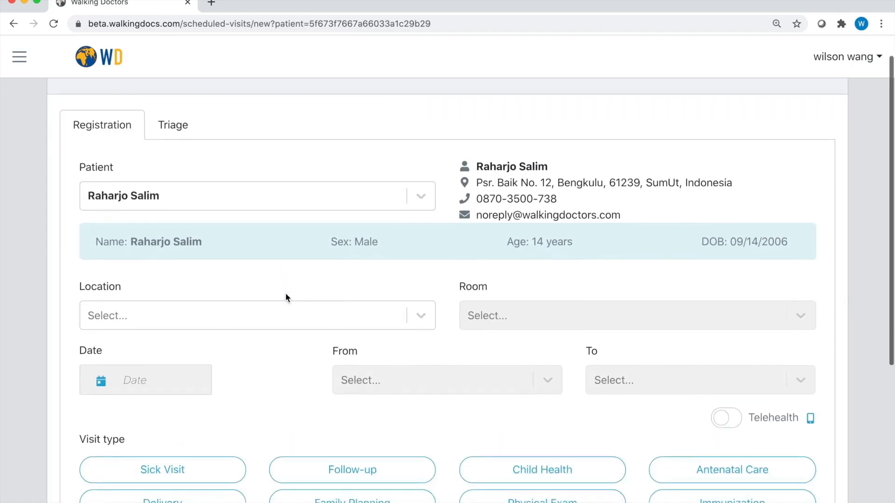
click(273, 311)
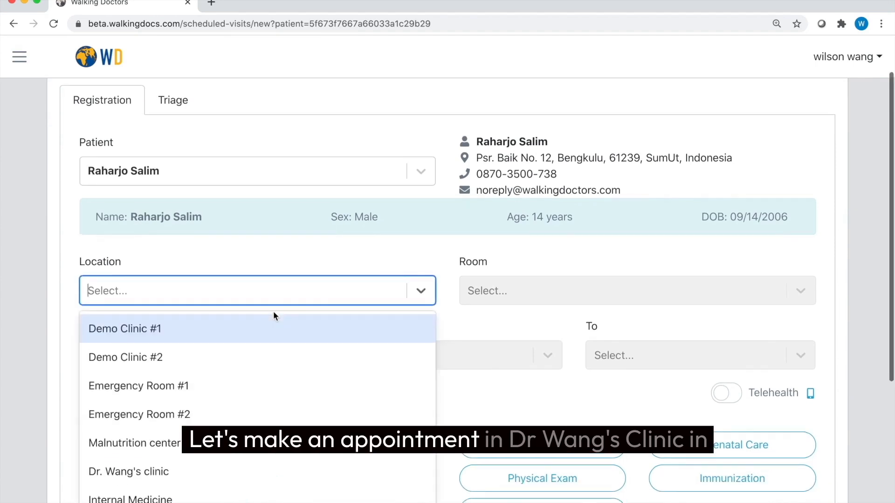
click(190, 471)
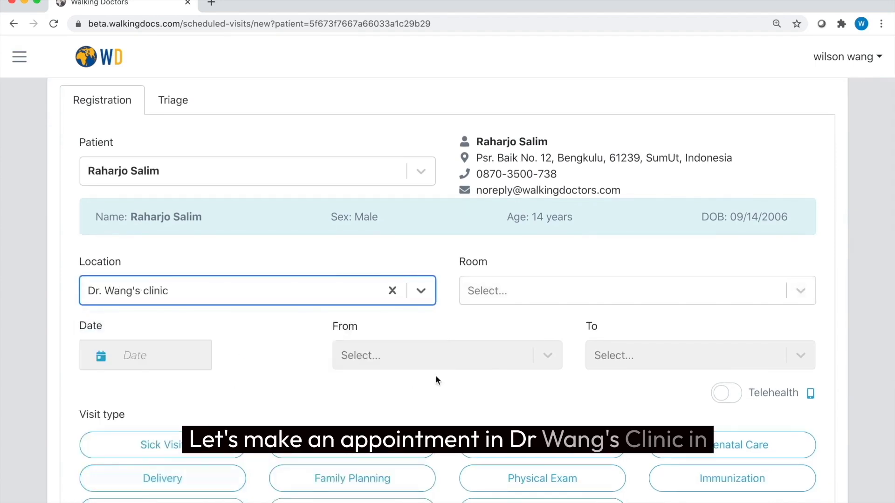
click(509, 286)
click(550, 413)
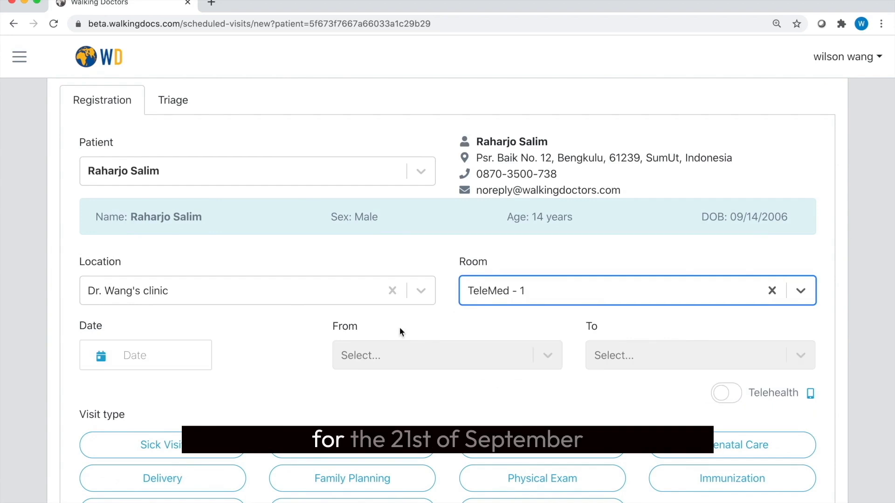
Schedule the visit on 9/21/2020 from 11:00 to 11:30 AM
click(163, 354)
scroll(172, 442, down, 3)
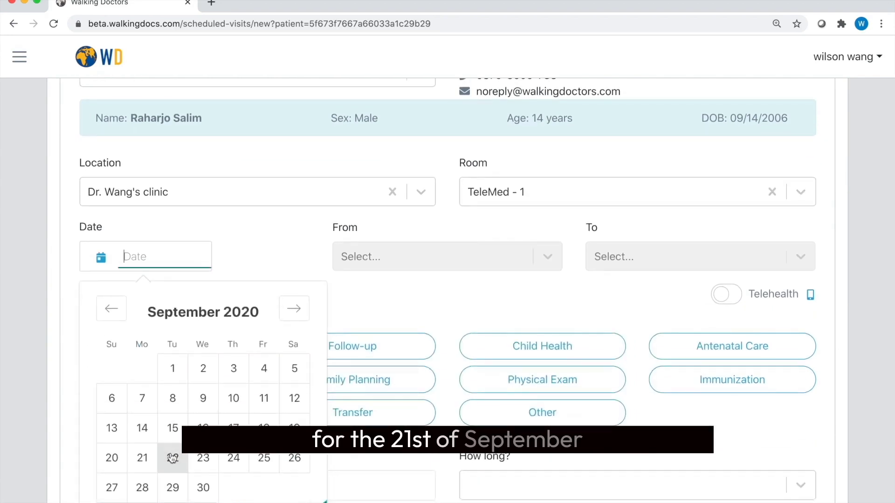
click(143, 458)
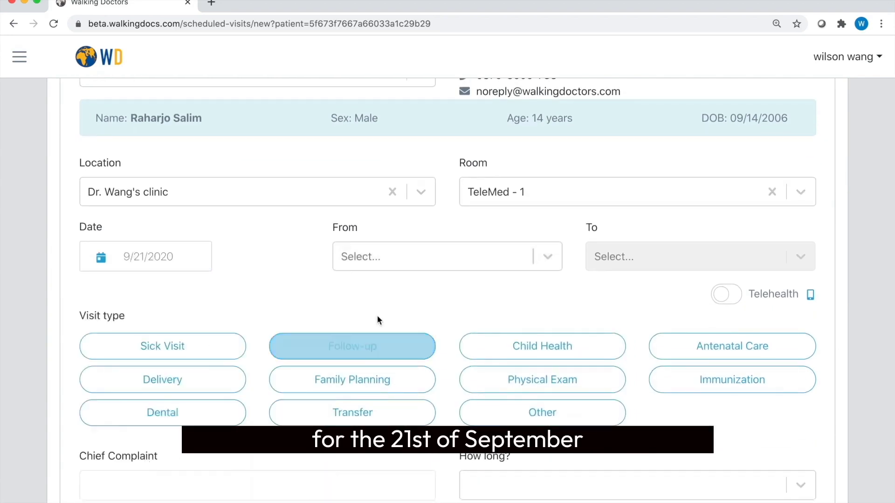
click(434, 256)
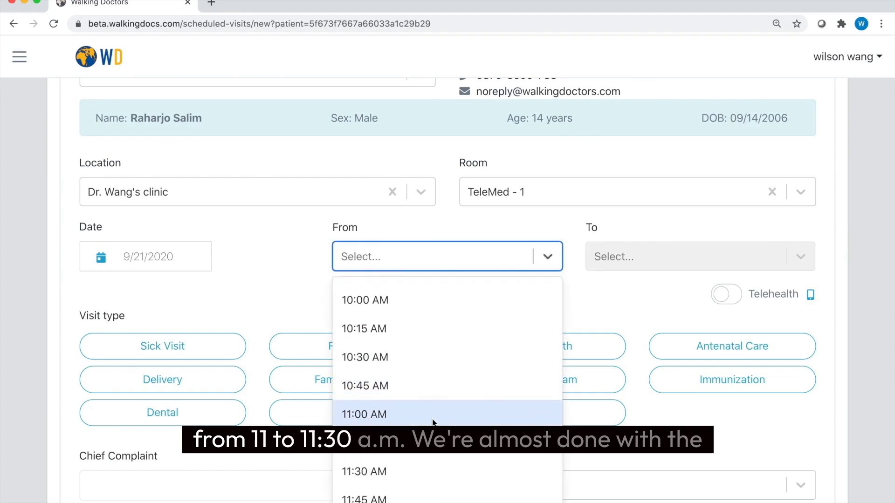
click(432, 414)
click(619, 262)
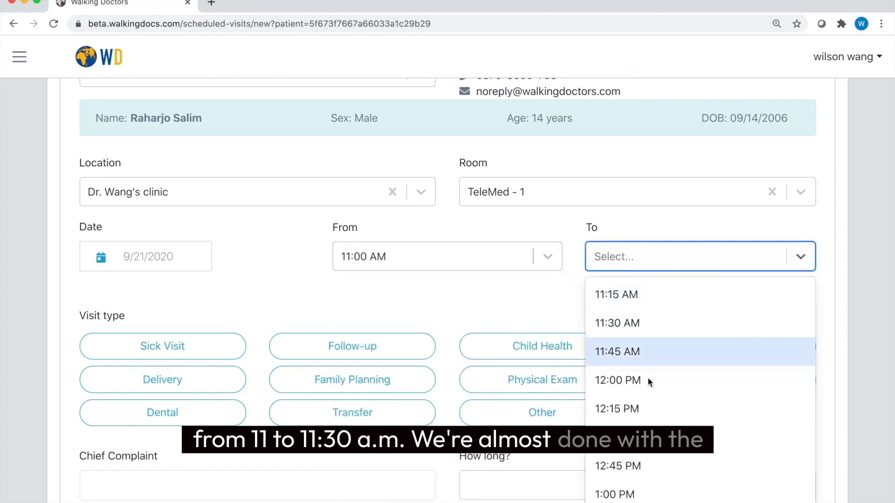
click(634, 321)
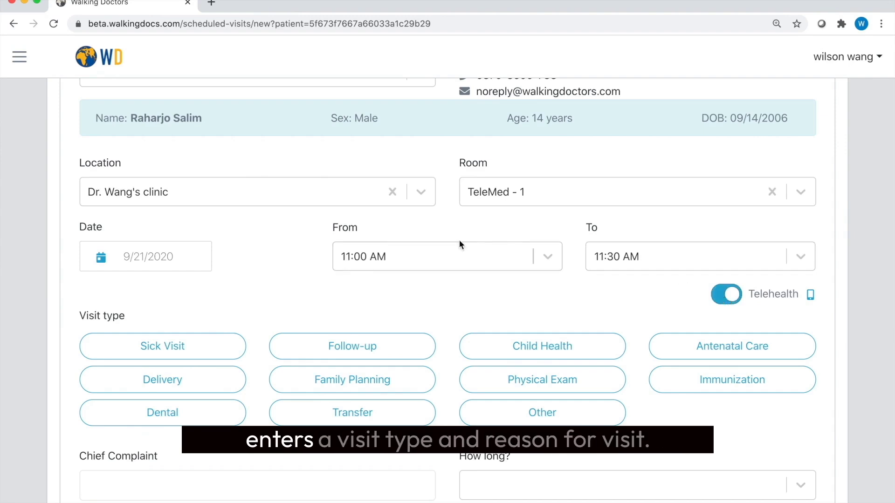
Make it a Sick Visit for 'Pink eyes' lasting Few days, and save it
click(190, 345)
scroll(272, 353, down, 3)
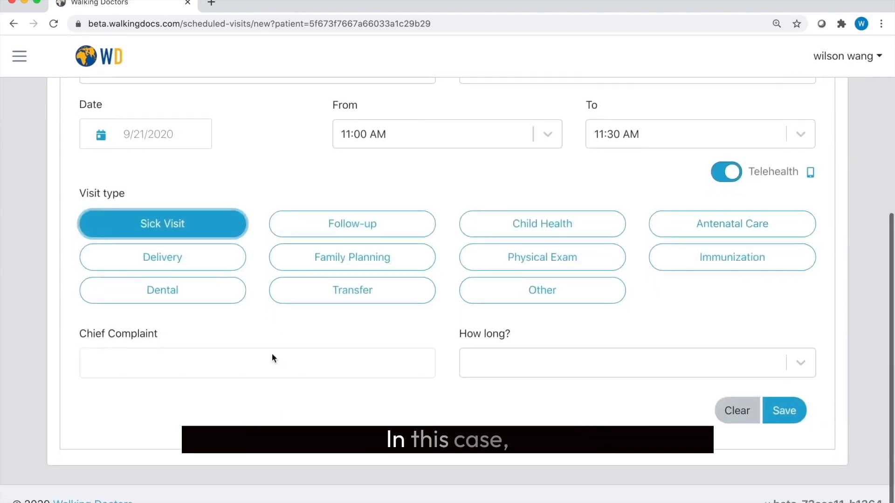
click(248, 357)
text(Pink eyes)
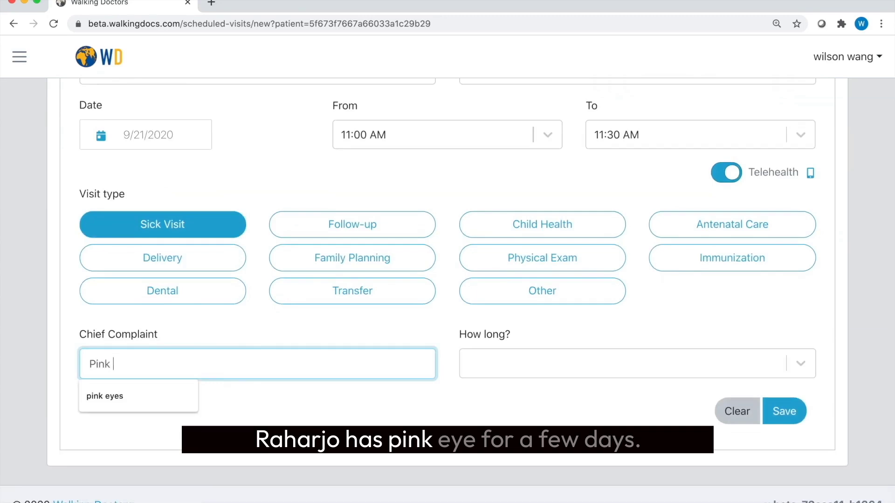
click(505, 362)
scroll(513, 434, down, 3)
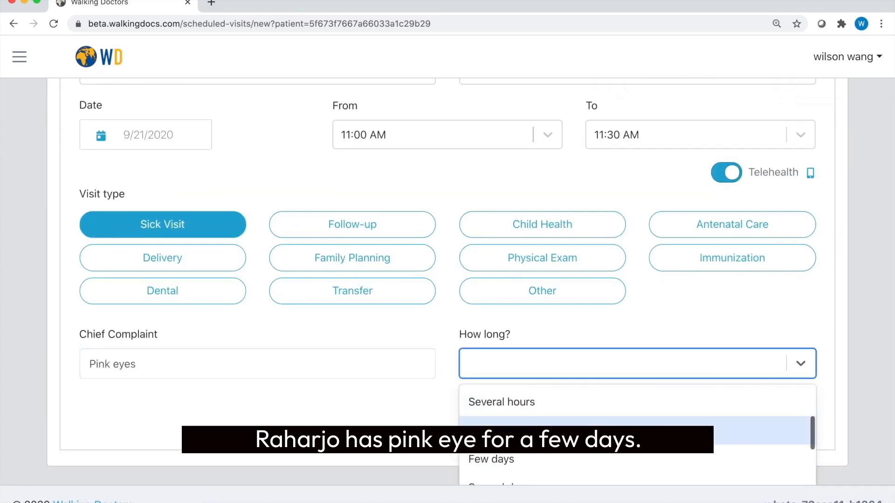
click(512, 434)
click(782, 414)
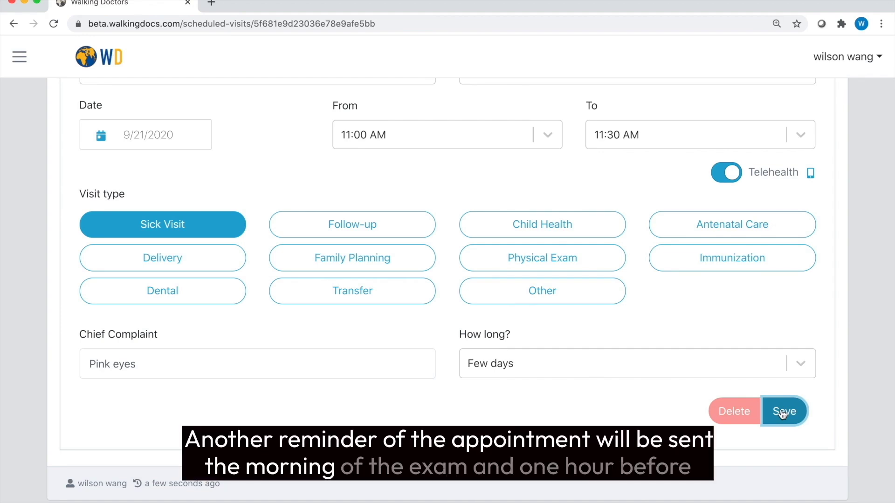
click(782, 413)
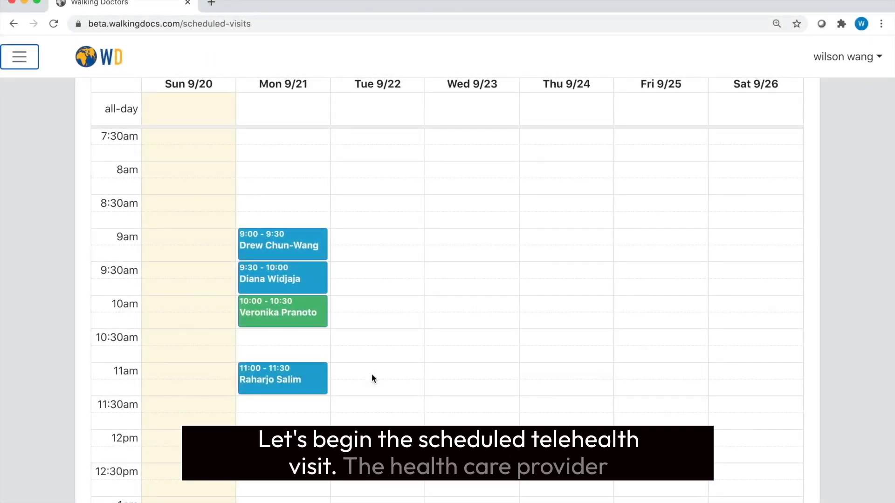
Open the 11:00 visit from the weekly calendar and start it
click(308, 381)
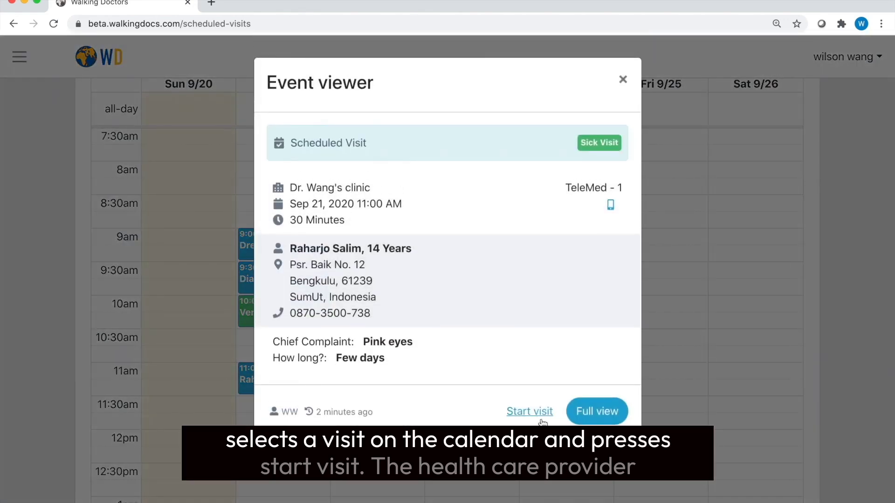
click(530, 411)
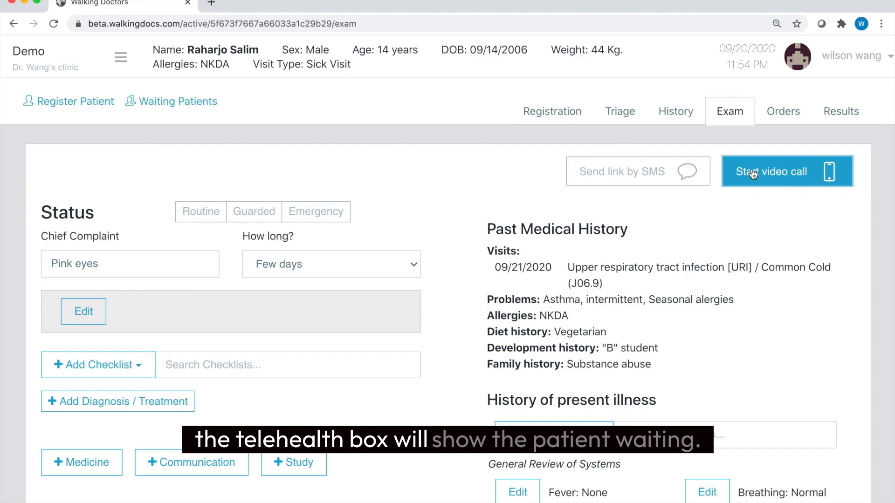
Start the video call with the patient, keeping the exam page in front
click(733, 173)
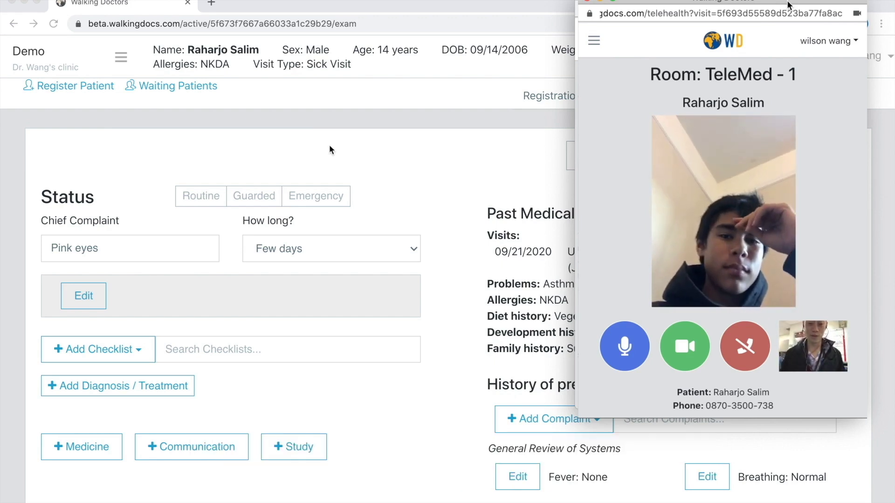
click(92, 300)
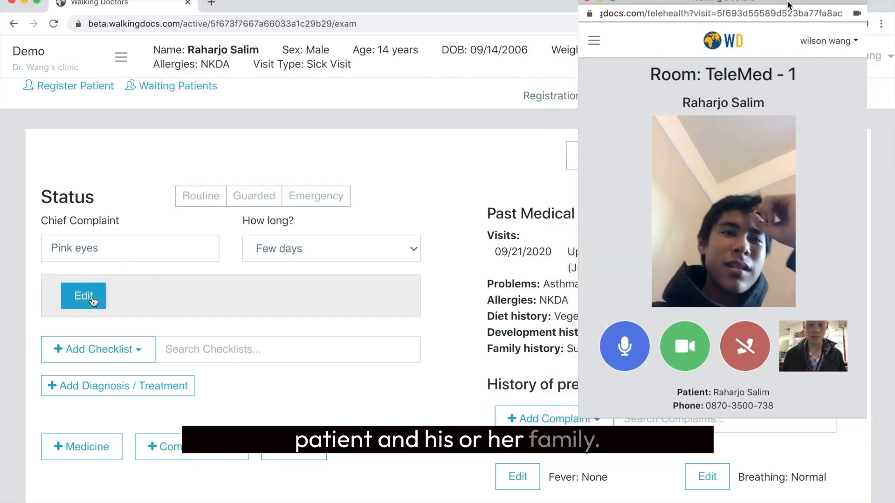
Enter vitals: temperature 37.8 °C, weight 44 kg and respiratory rate 19/min
click(93, 299)
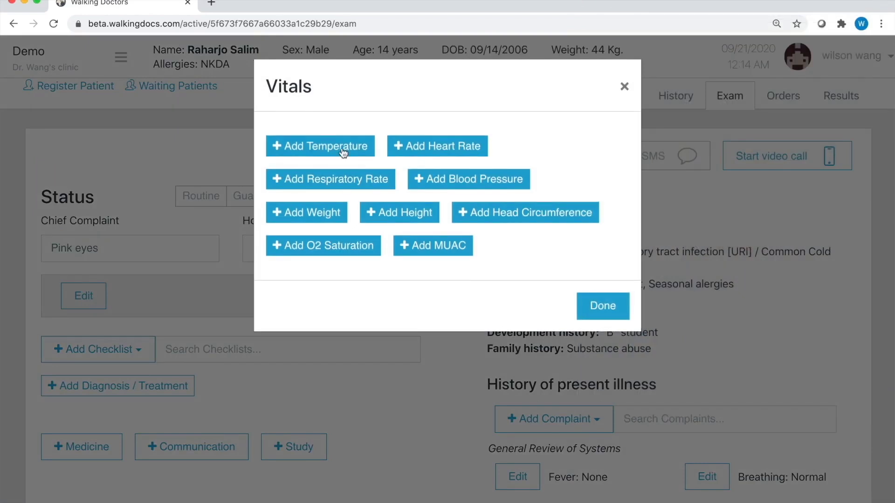
click(342, 148)
text(37.8)
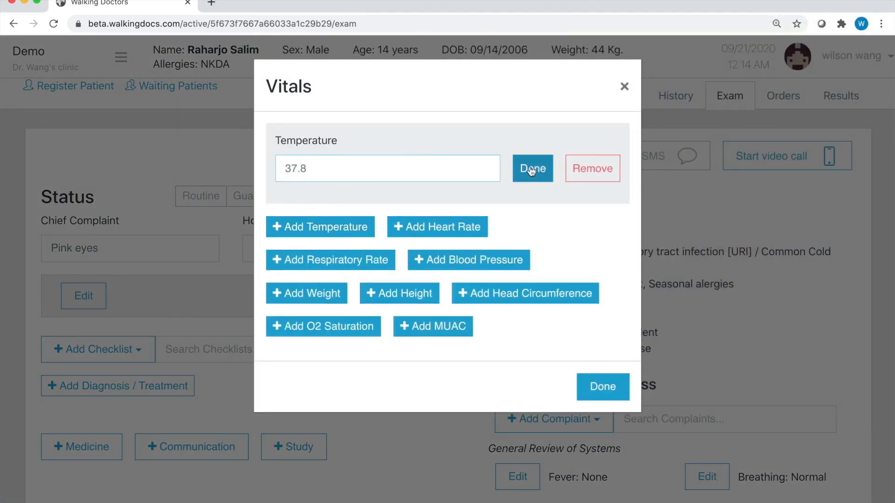
click(531, 172)
click(336, 249)
click(531, 215)
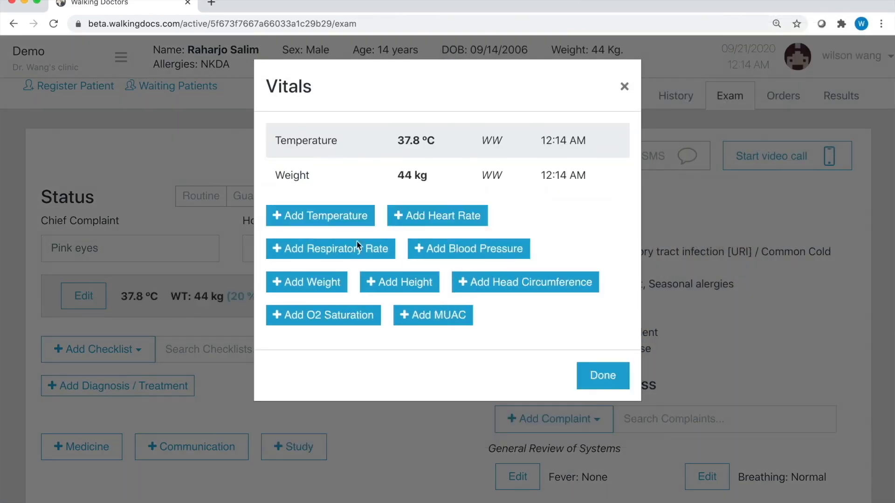
click(331, 249)
text(19)
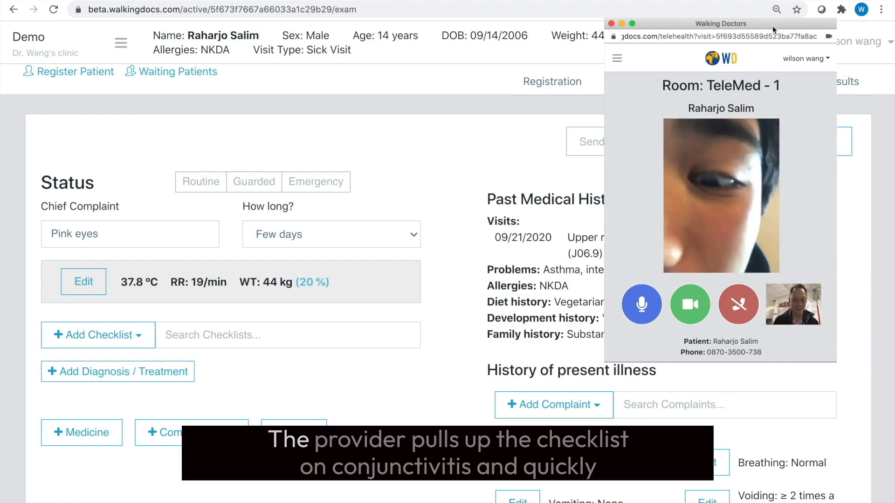
Search 'conjunc' and add the Conjunctivitis checklist to the exam
text(conjuncti)
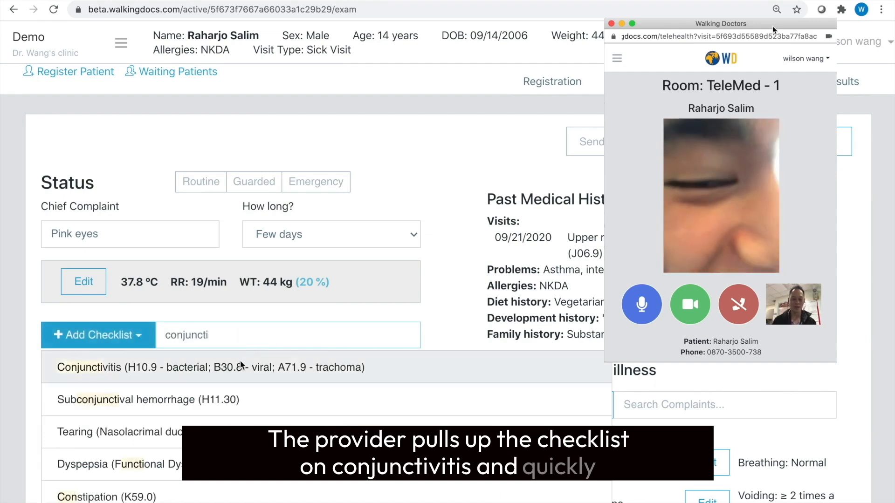
click(236, 371)
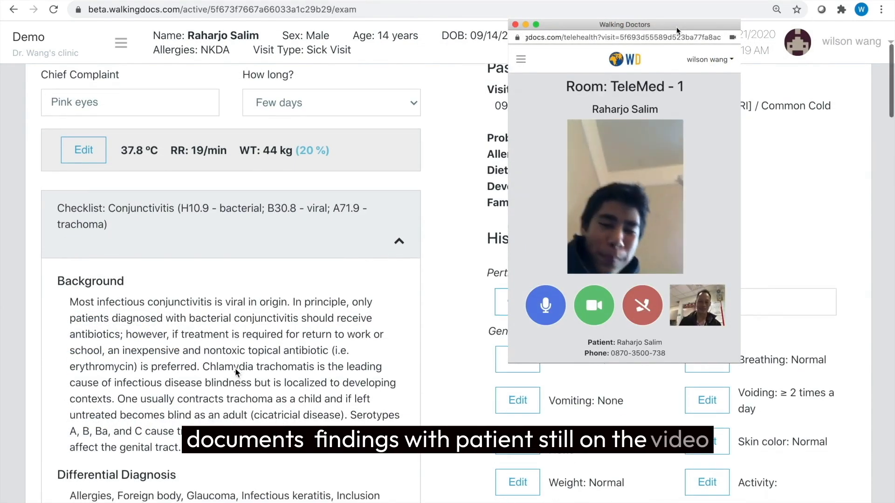
drag(675, 27, 562, 32)
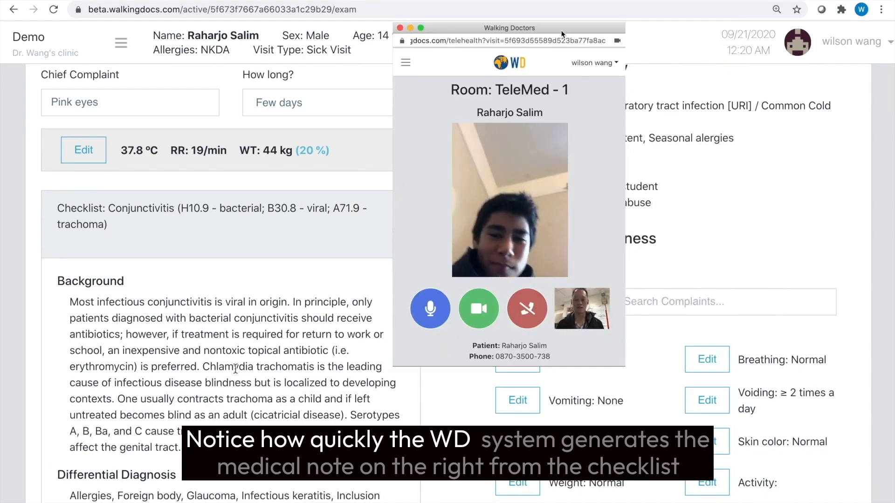
Record red eye and thick discharge in the conjunctivitis history
scroll(235, 369, down, 1)
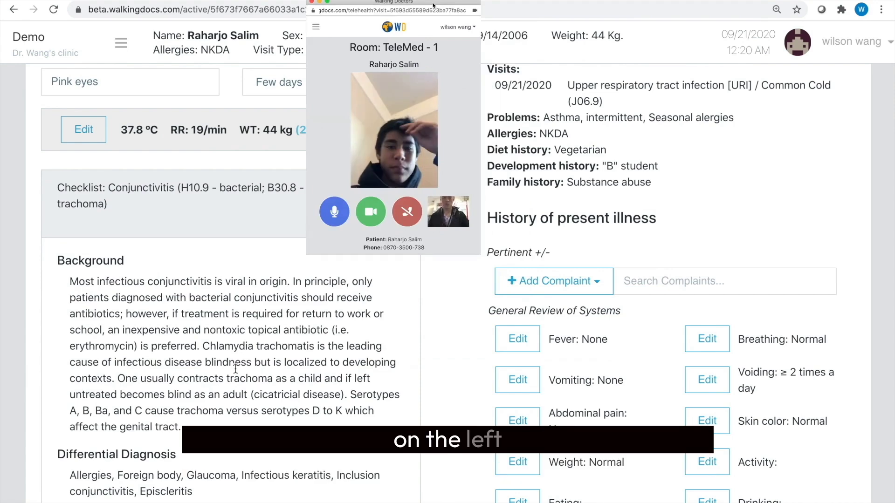
scroll(118, 449, down, 5)
scroll(116, 445, down, 3)
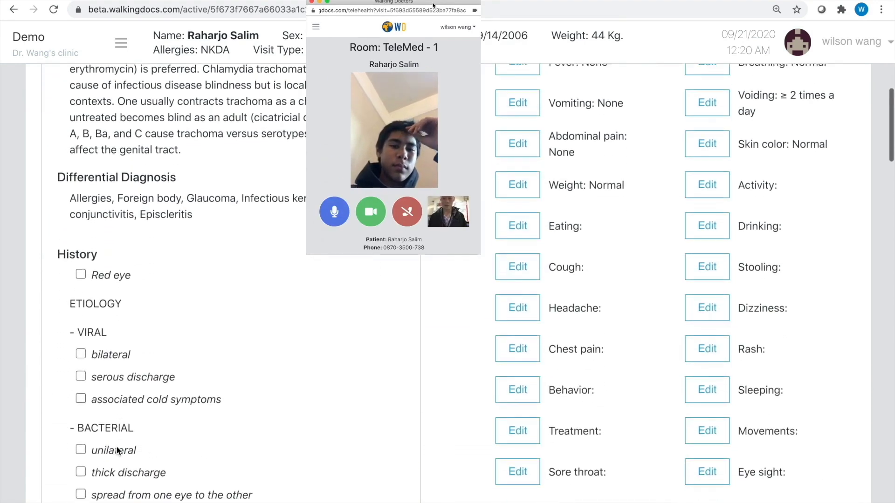
click(81, 239)
scroll(145, 380, down, 3)
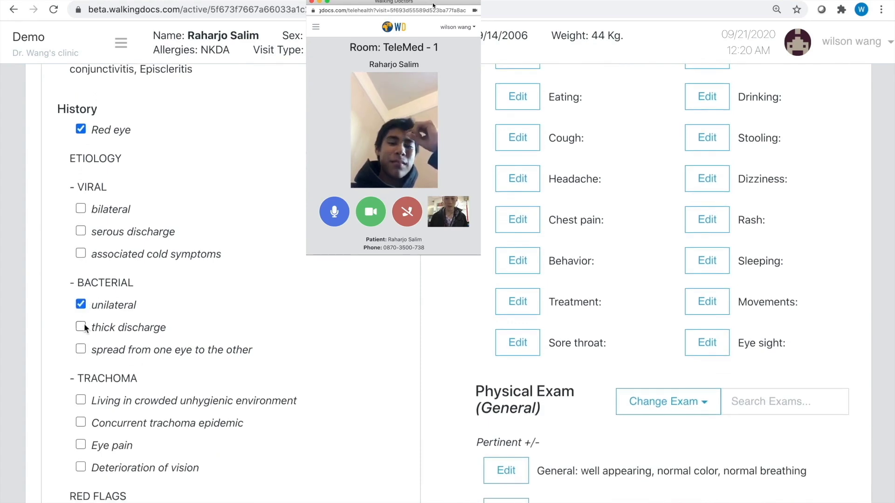
click(81, 327)
Record injected sclera, thick discharge, right eye affected and no danger signs on exam
scroll(135, 405, down, 6)
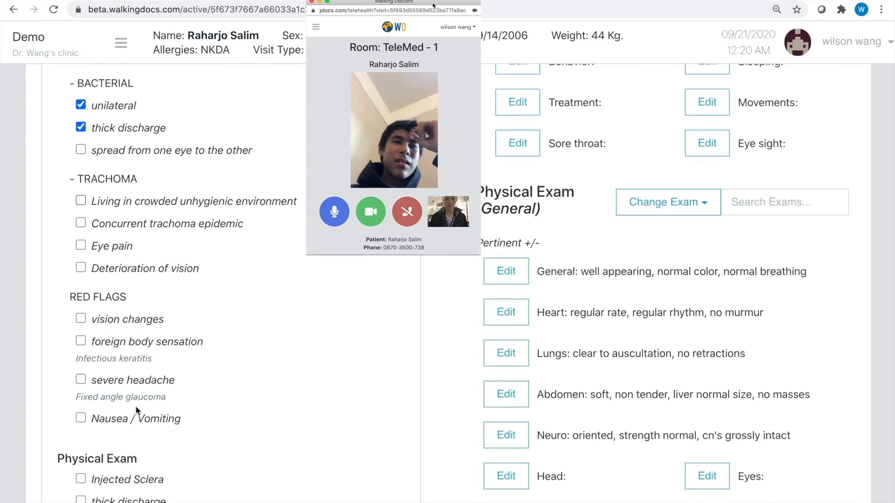
scroll(136, 406, down, 6)
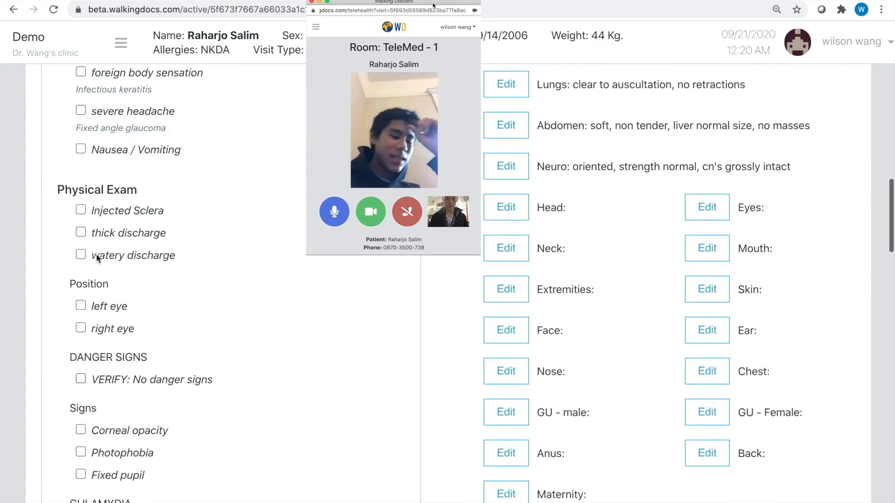
click(91, 225)
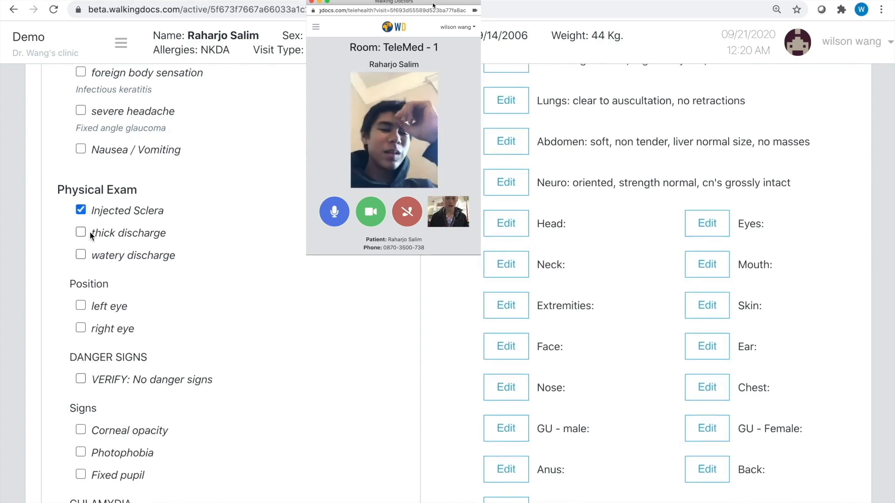
click(81, 232)
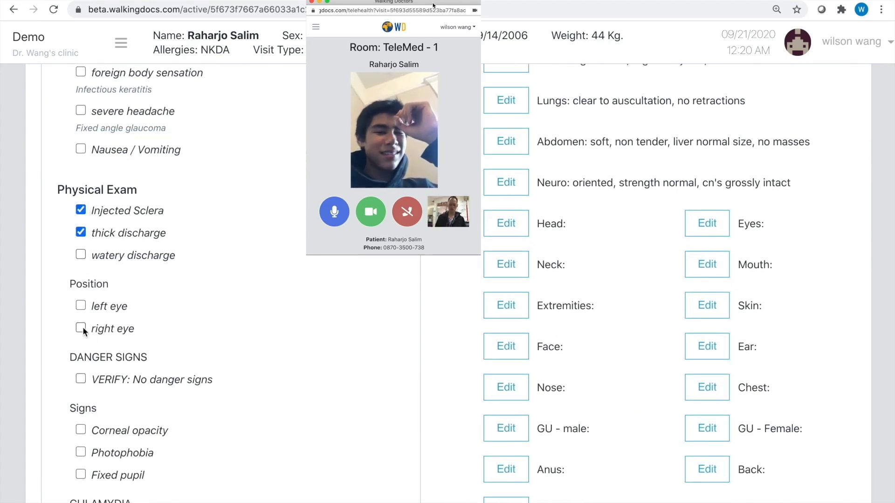
scroll(125, 400, down, 1)
click(95, 317)
scroll(96, 317, down, 1)
click(82, 321)
scroll(134, 390, down, 5)
scroll(134, 391, down, 7)
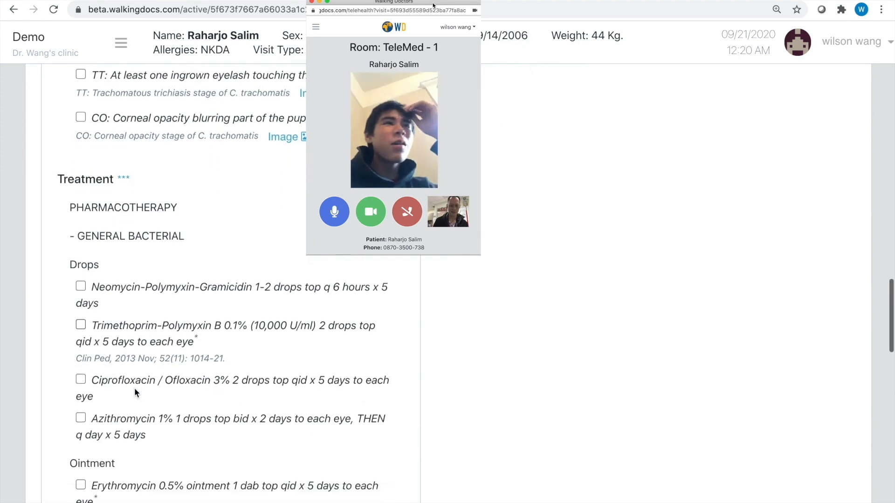
Choose Trimethoprim-Polymyxin B, select in-stock 0.1% drops, and prescribe 2 drops q6h, 1 bottle
scroll(135, 393, down, 1)
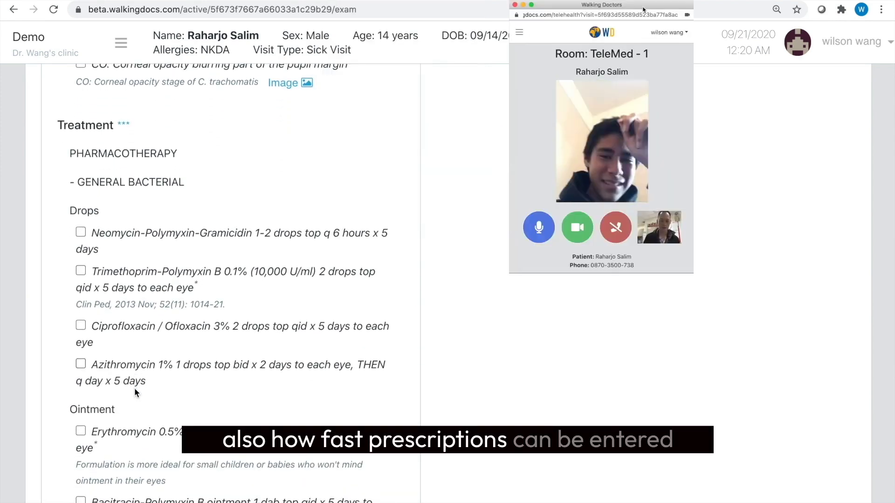
scroll(121, 354, down, 1)
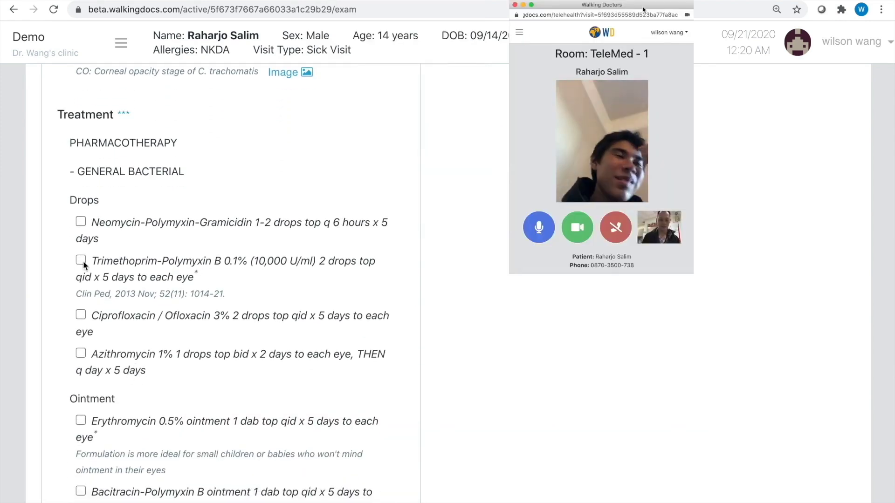
click(228, 298)
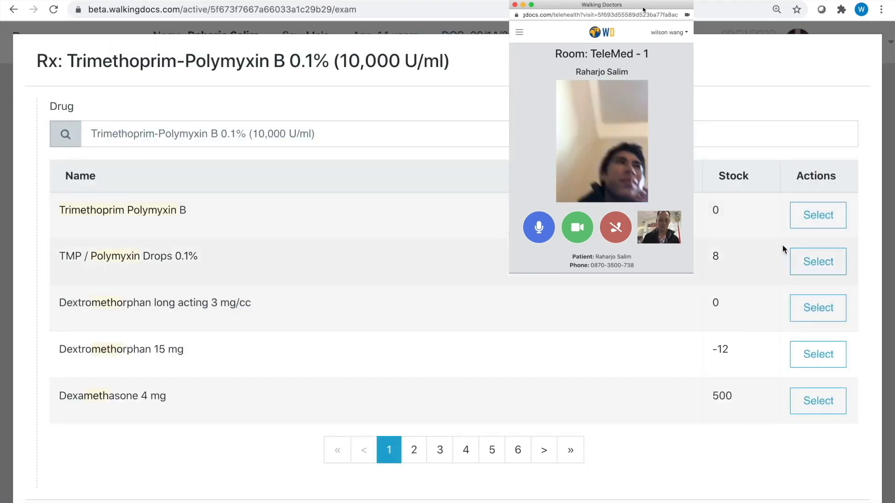
click(817, 267)
scroll(767, 320, down, 5)
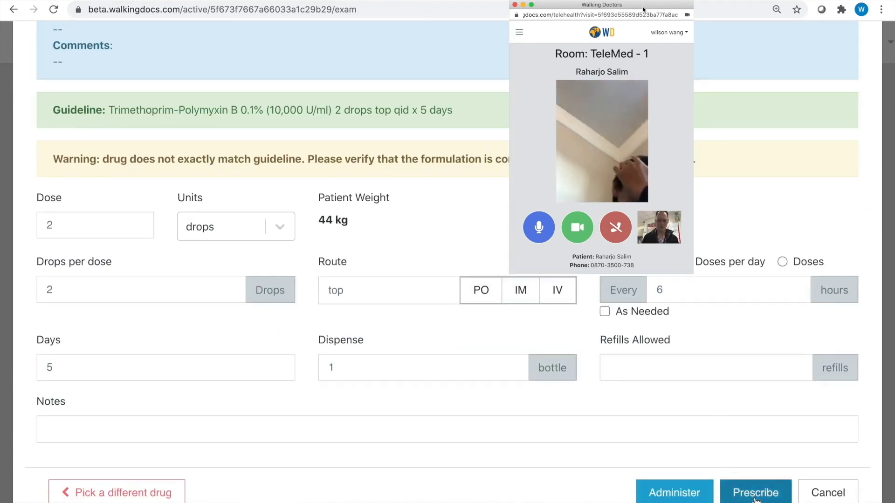
click(755, 493)
scroll(712, 376, up, 7)
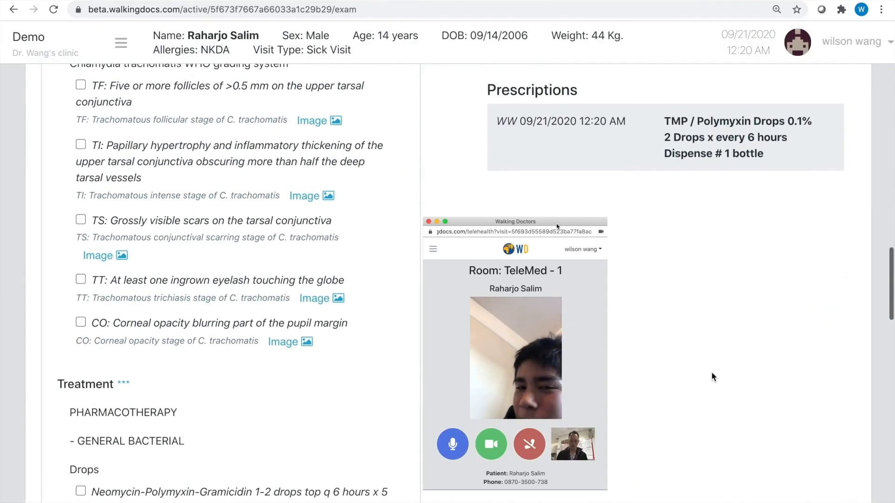
scroll(712, 377, down, 15)
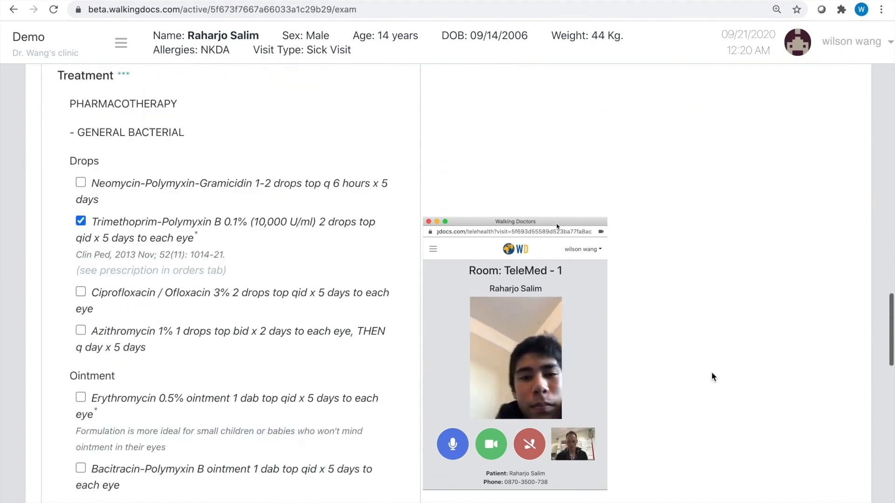
Scroll down the checklist to the EDUCATION items and the Quality Checks
scroll(711, 374, down, 8)
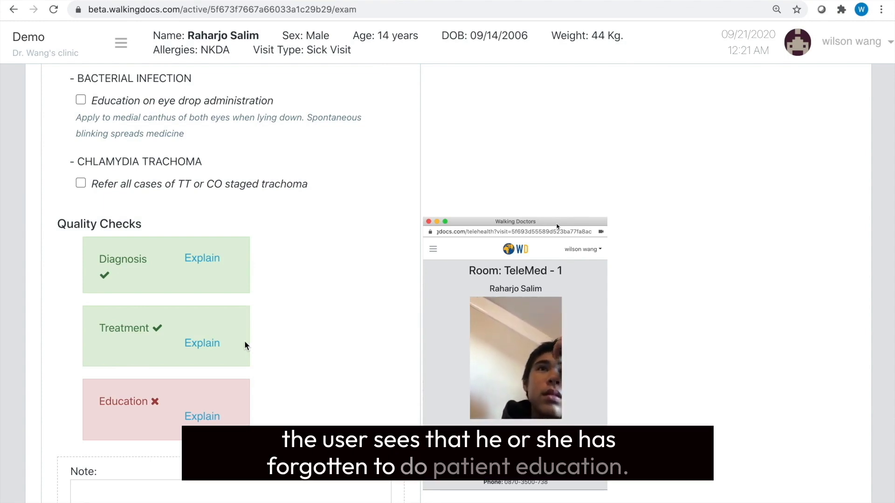
scroll(245, 345, up, 4)
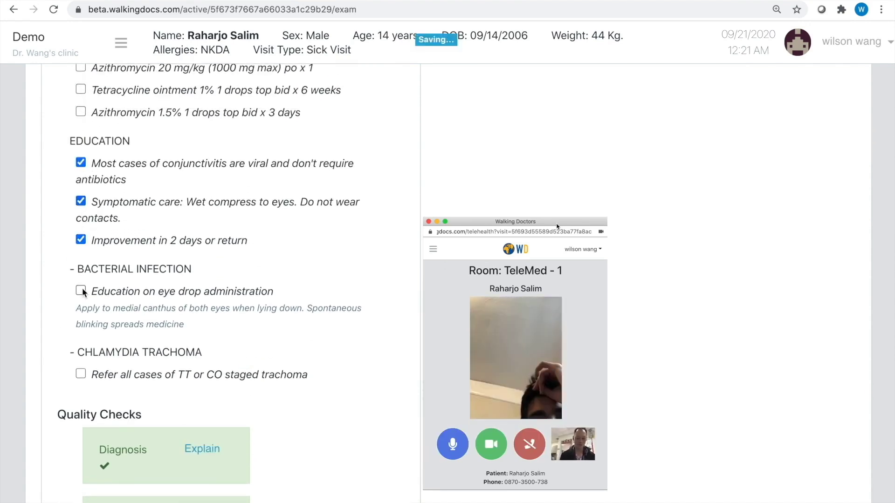
scroll(293, 348, down, 5)
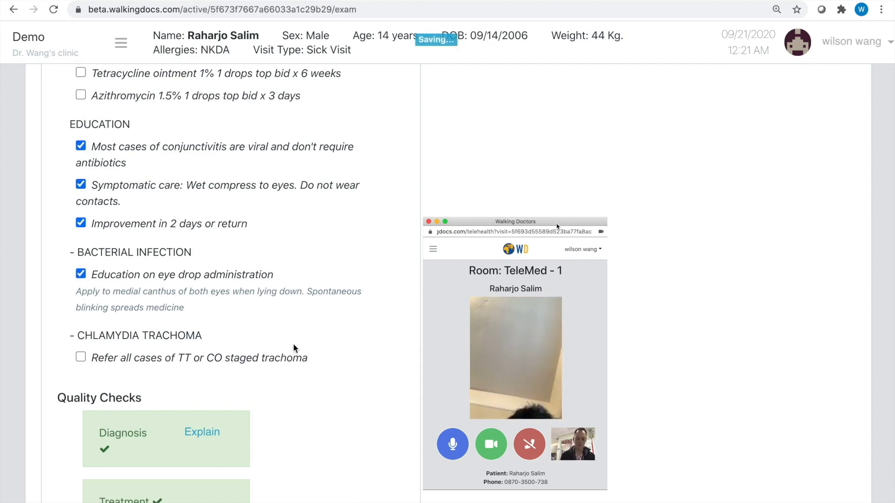
scroll(266, 378, down, 3)
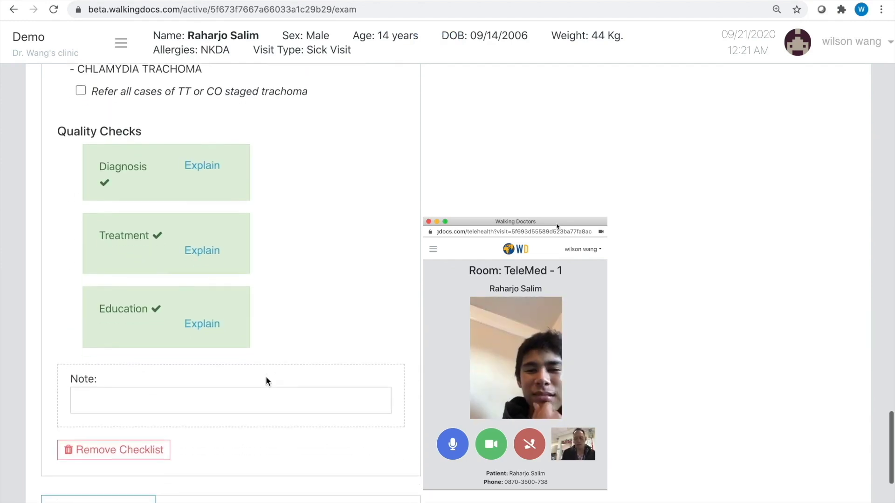
scroll(265, 376, down, 3)
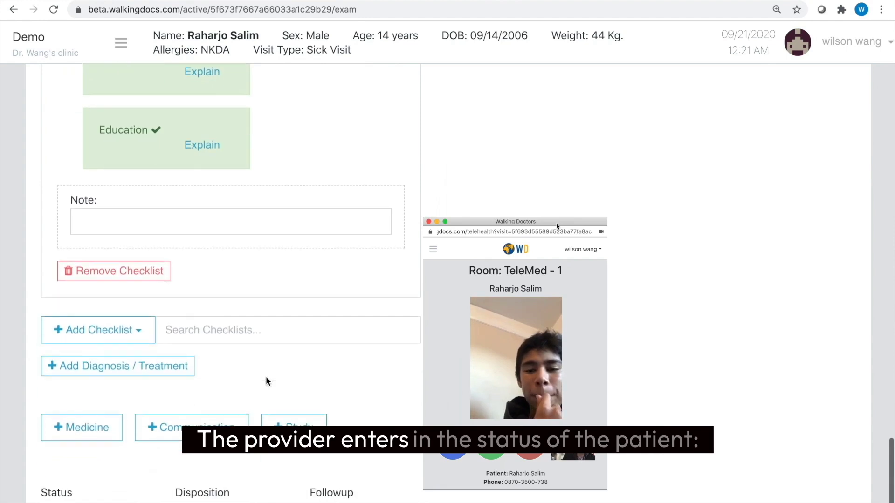
scroll(224, 385, down, 1)
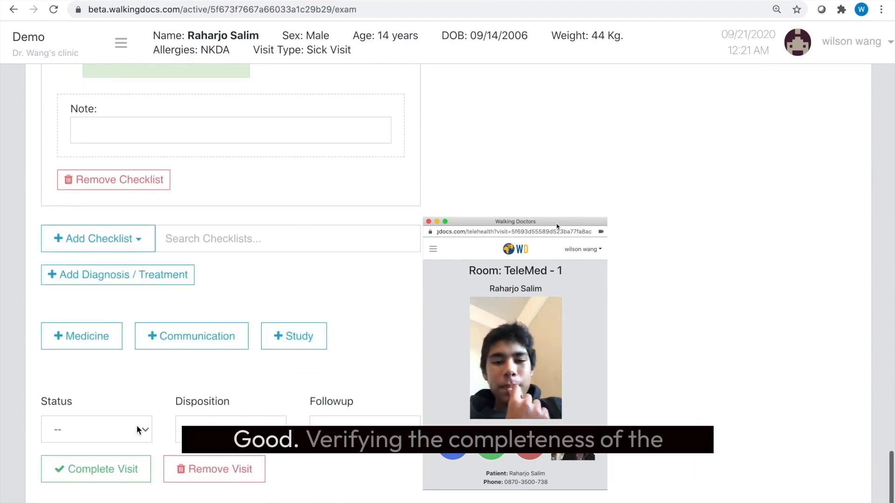
Mark the patient Well, review the record summary, and confirm Complete Visit
click(135, 429)
key(Escape)
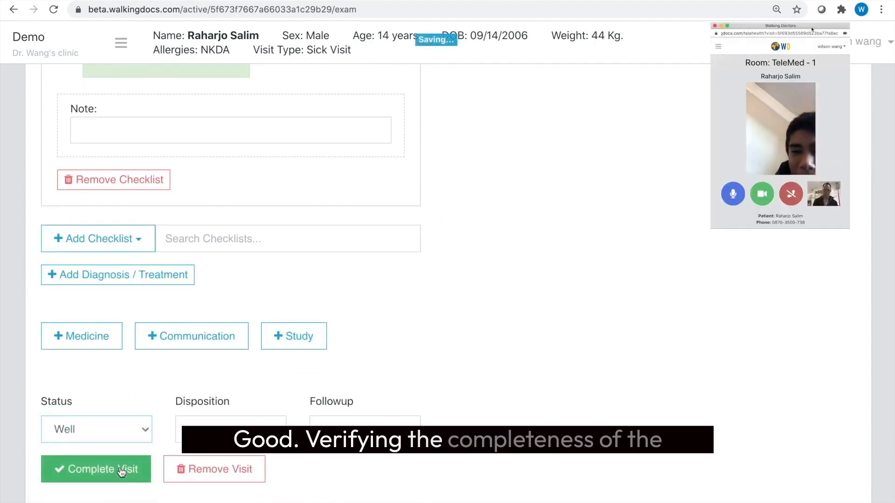
click(120, 470)
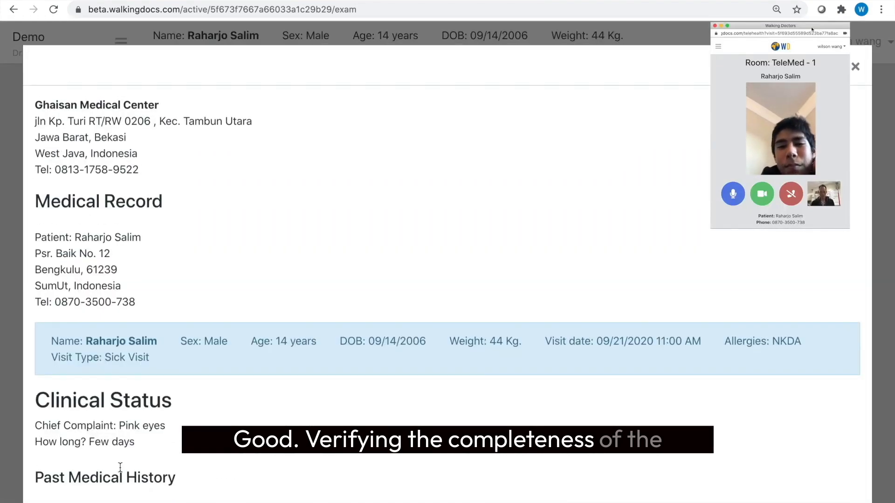
scroll(424, 427, down, 5)
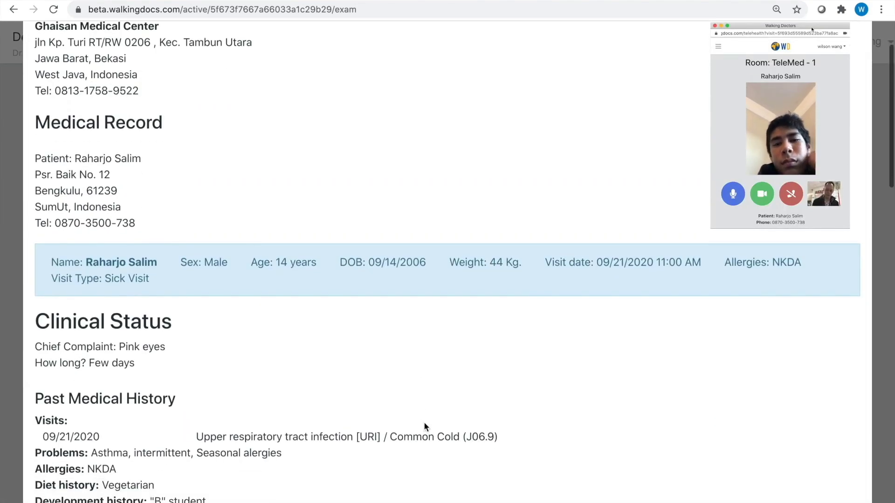
scroll(424, 423, down, 7)
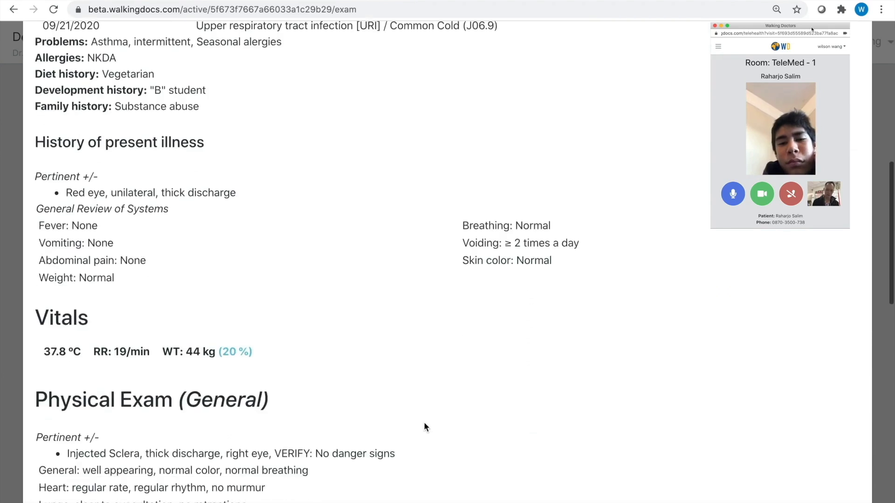
scroll(424, 423, down, 10)
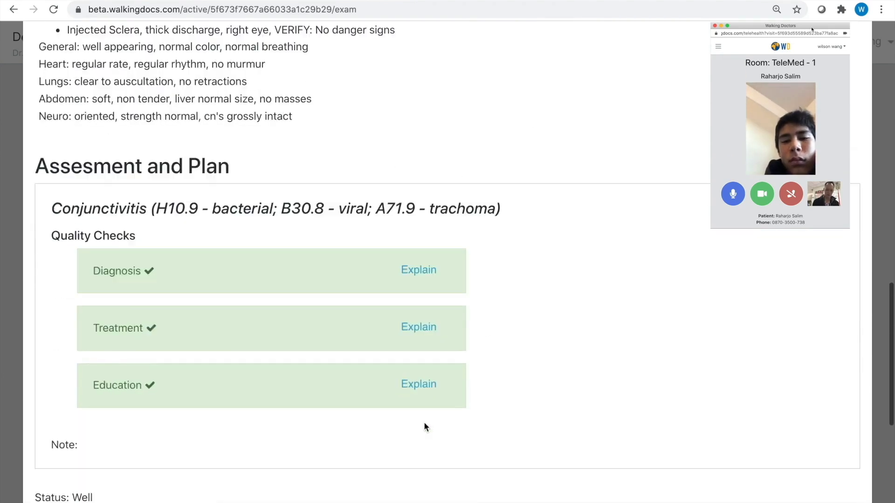
scroll(424, 425, down, 4)
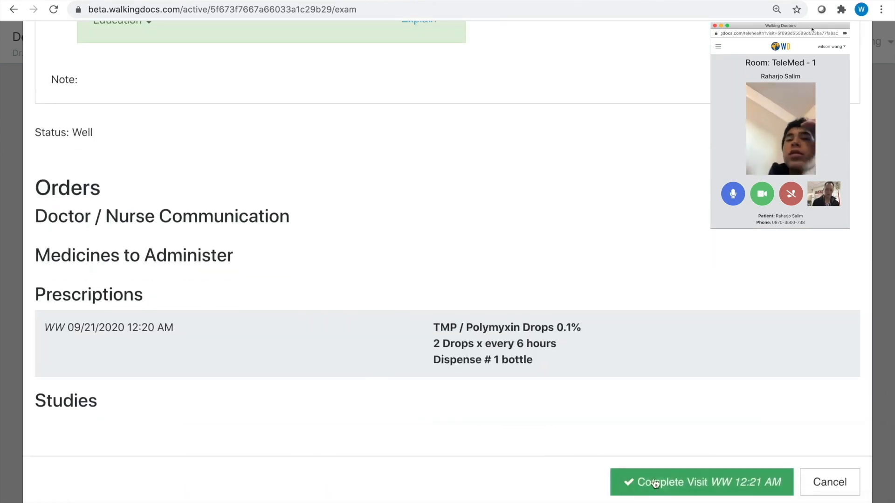
click(662, 484)
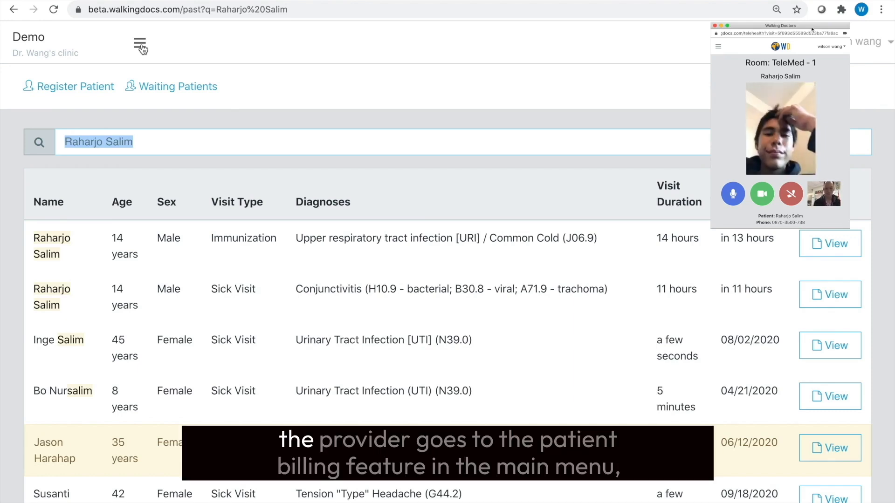
Open the unpaid conjunctivitis visit's bill from the Billing page
click(139, 43)
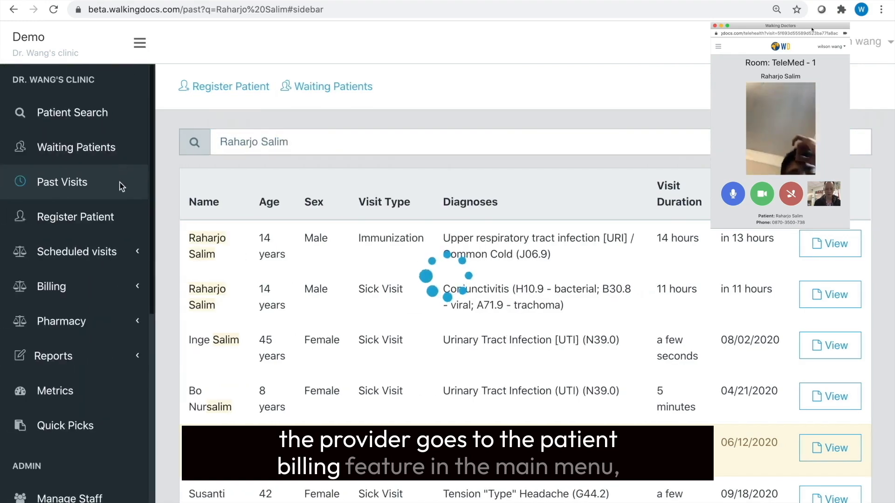
scroll(123, 198, down, 2)
scroll(123, 198, down, 3)
click(127, 148)
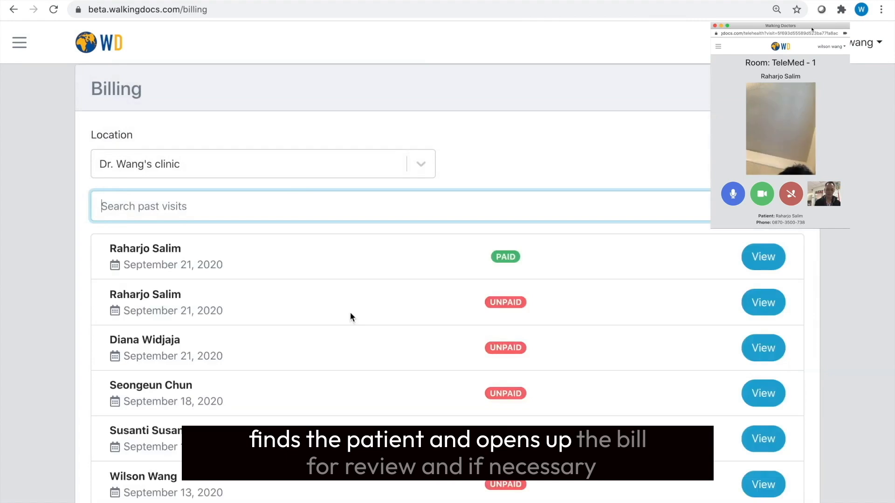
scroll(529, 279, down, 1)
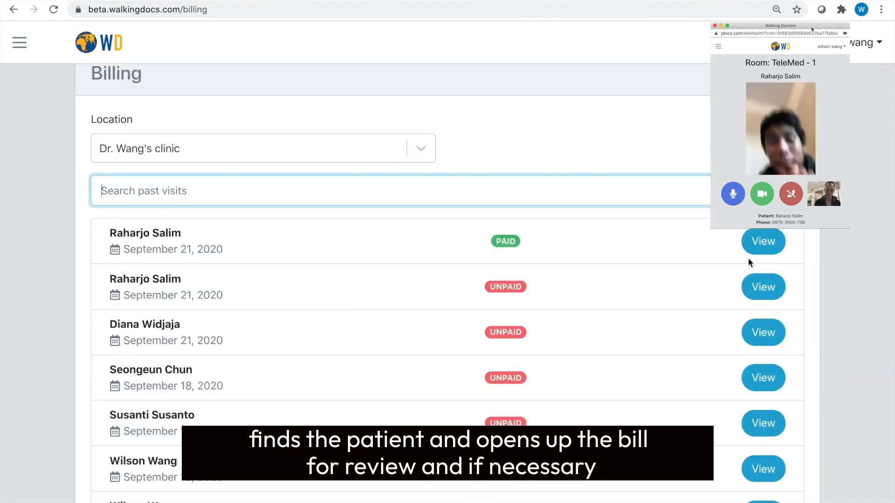
click(764, 289)
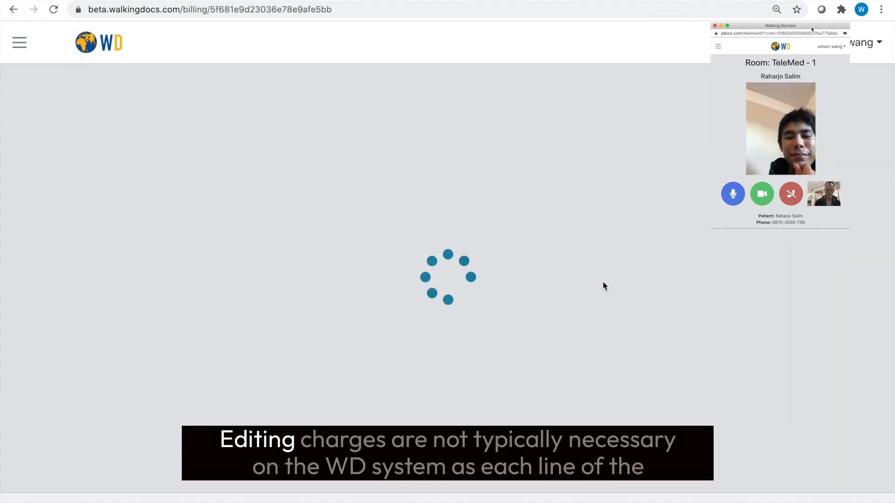
Create the IDR 90,000 bill with an Electronic payment invoice and open its payment page
scroll(604, 285, down, 3)
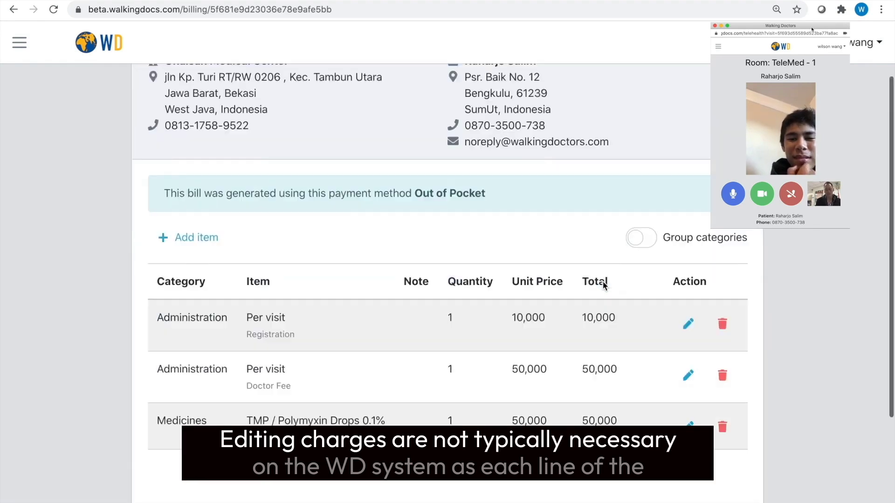
scroll(604, 286, down, 2)
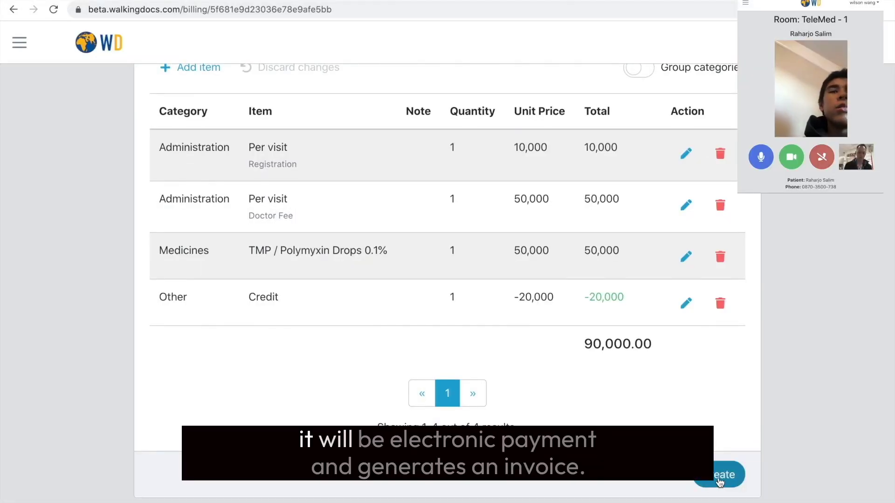
click(719, 480)
click(720, 490)
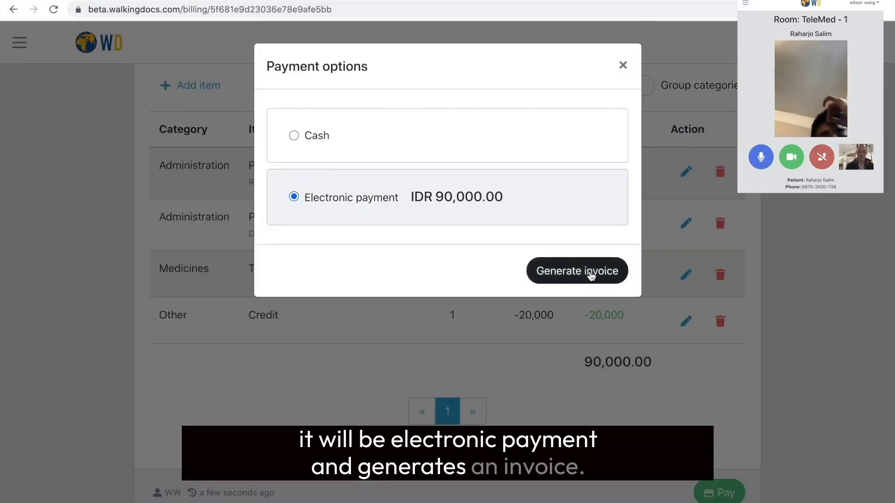
click(590, 273)
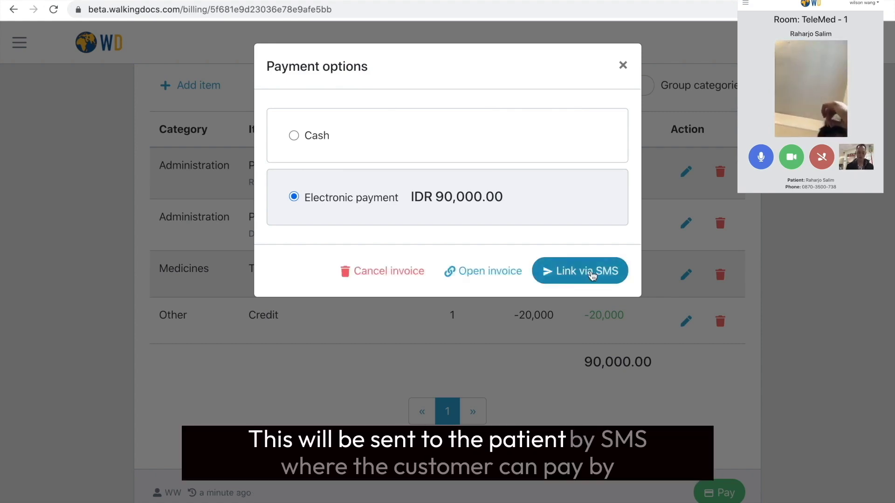
click(502, 273)
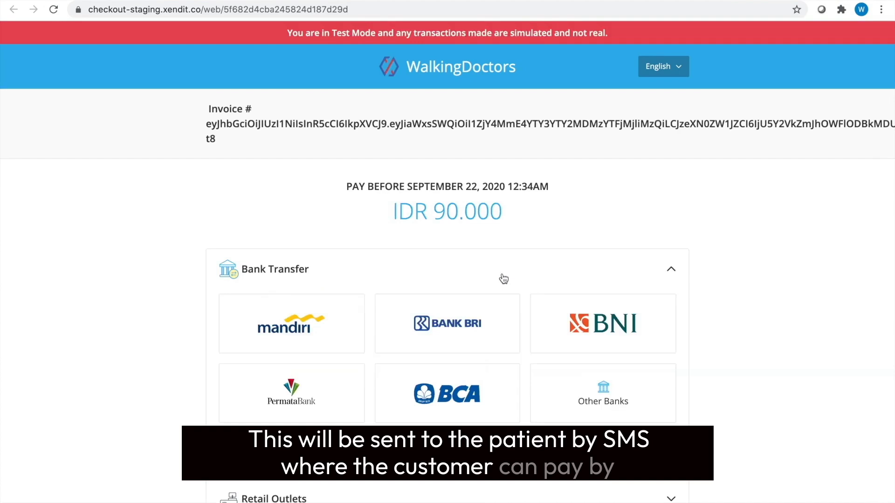
scroll(503, 278, down, 1)
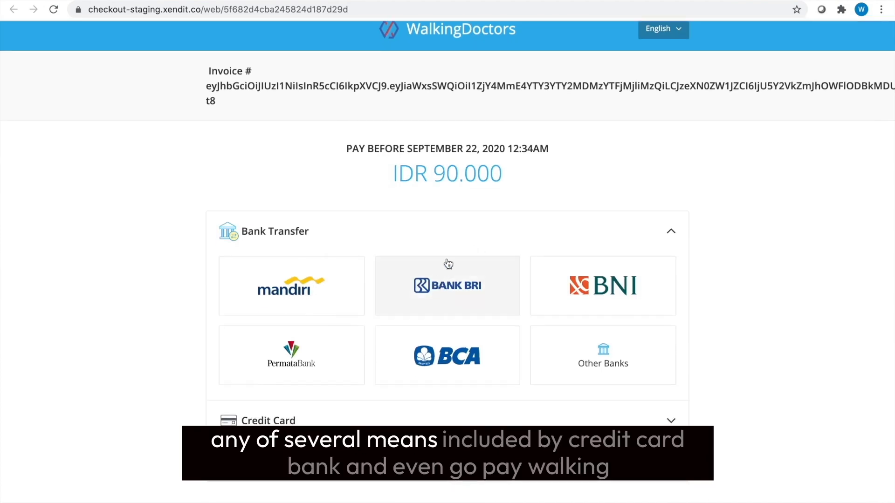
scroll(447, 266, down, 1)
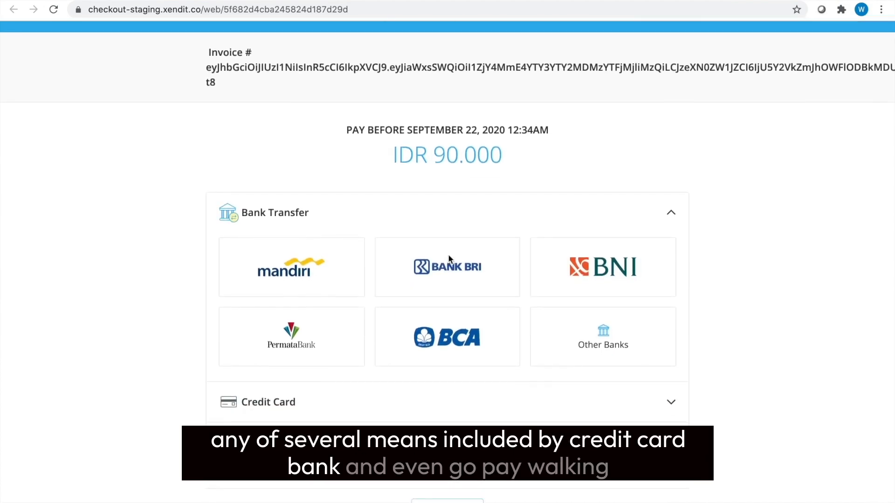